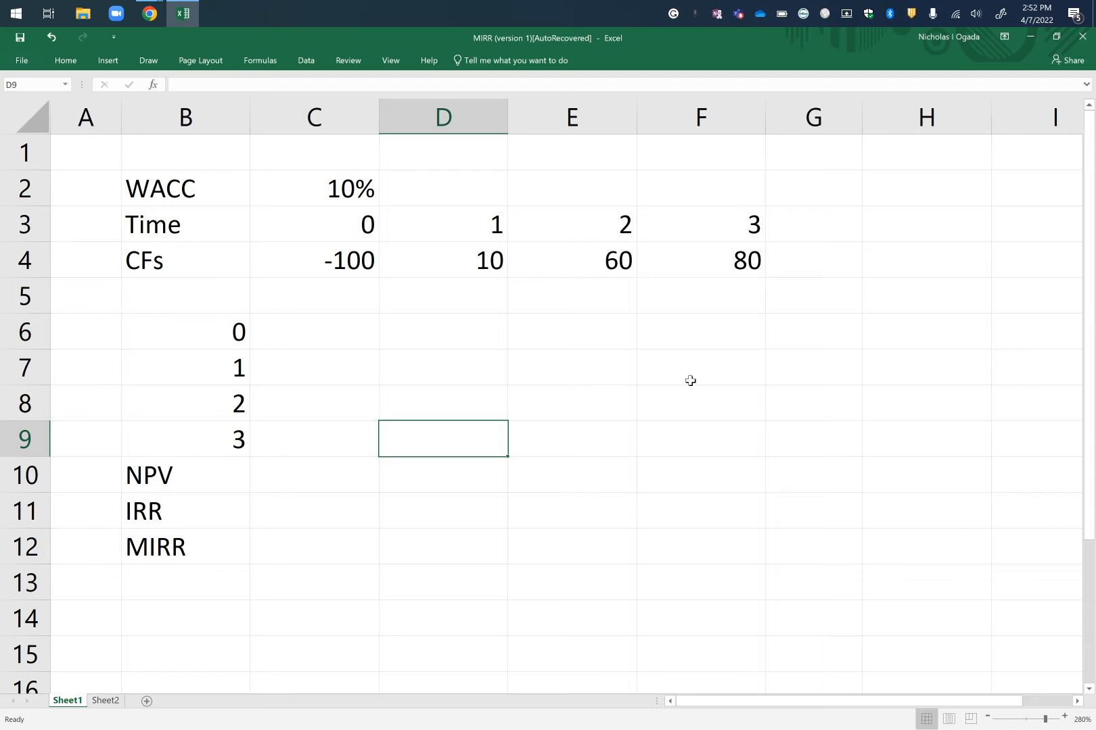
Review the NPV, IRR and MIRR labels in column B and the cash flows for times 0 to 3 in row 4.
left_click(186, 481)
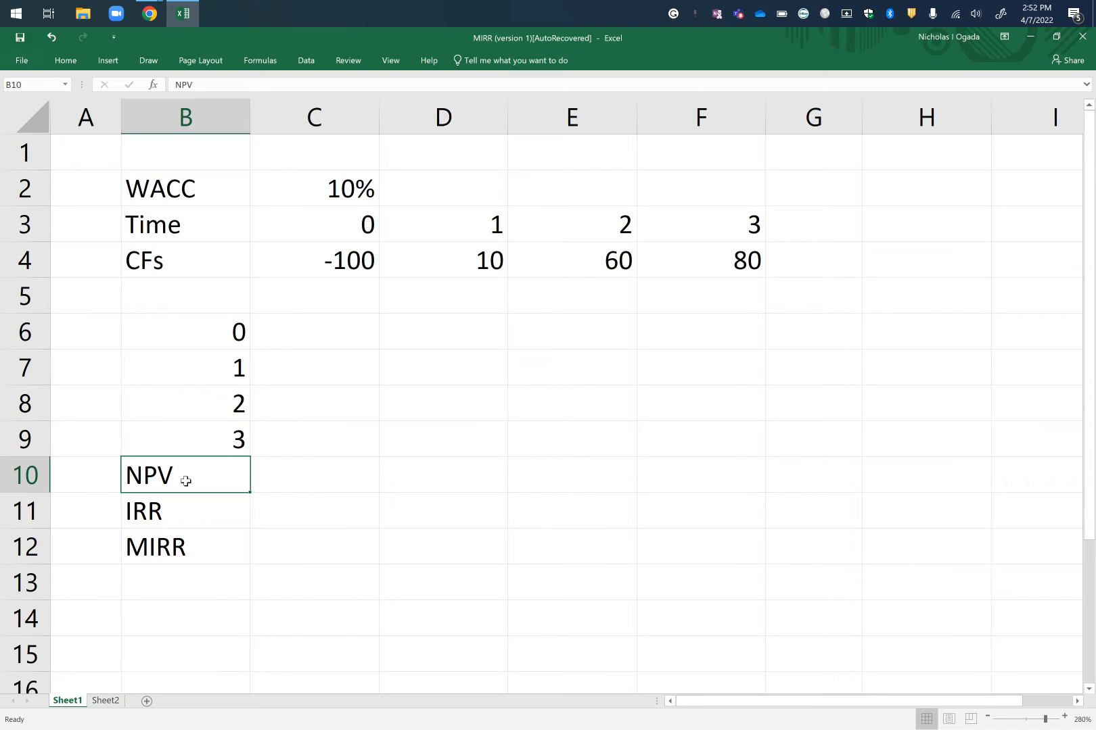
left_click(197, 514)
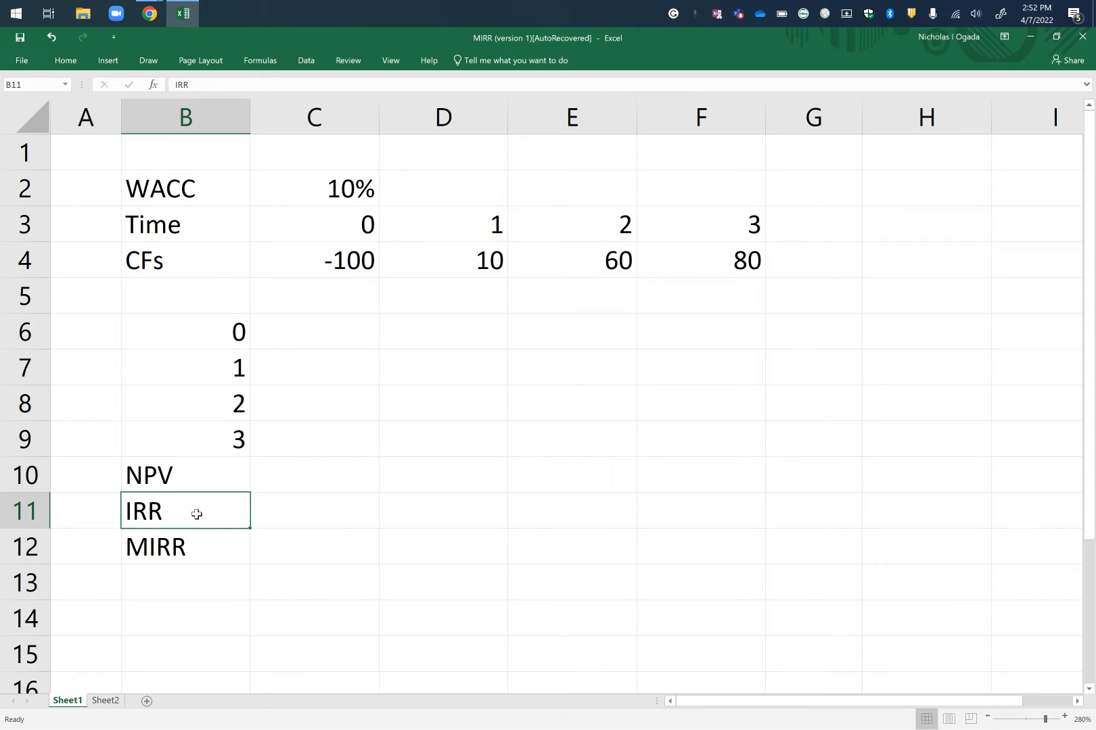
left_click(198, 556)
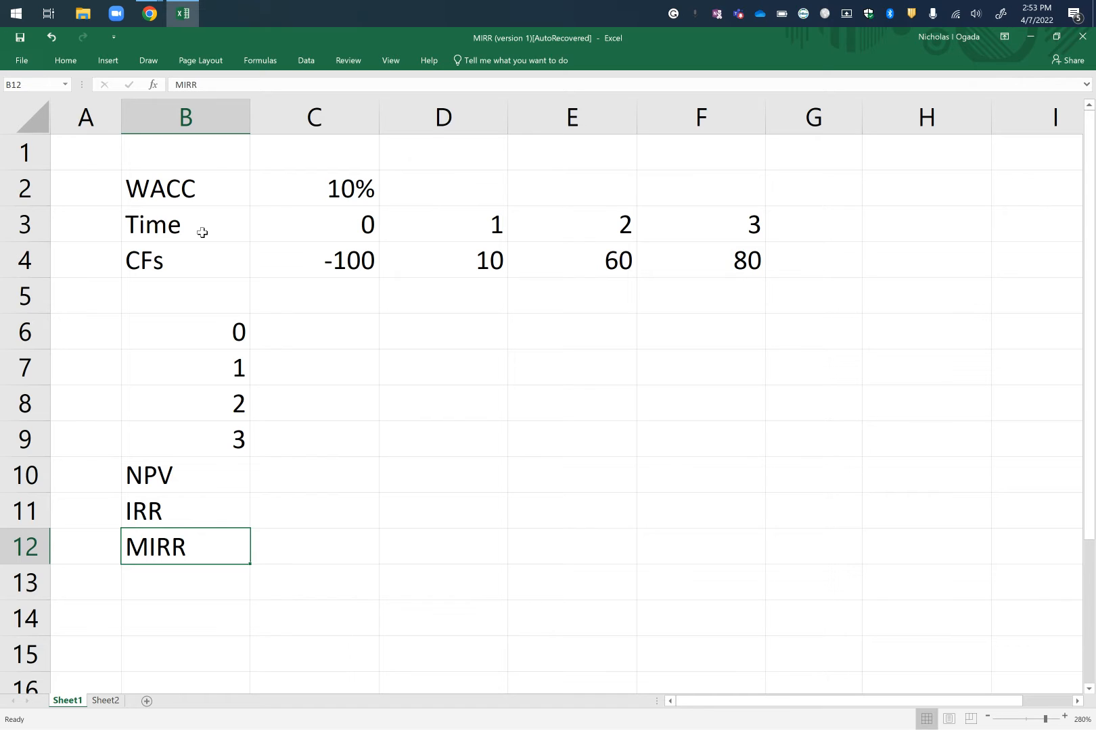
left_click(173, 267)
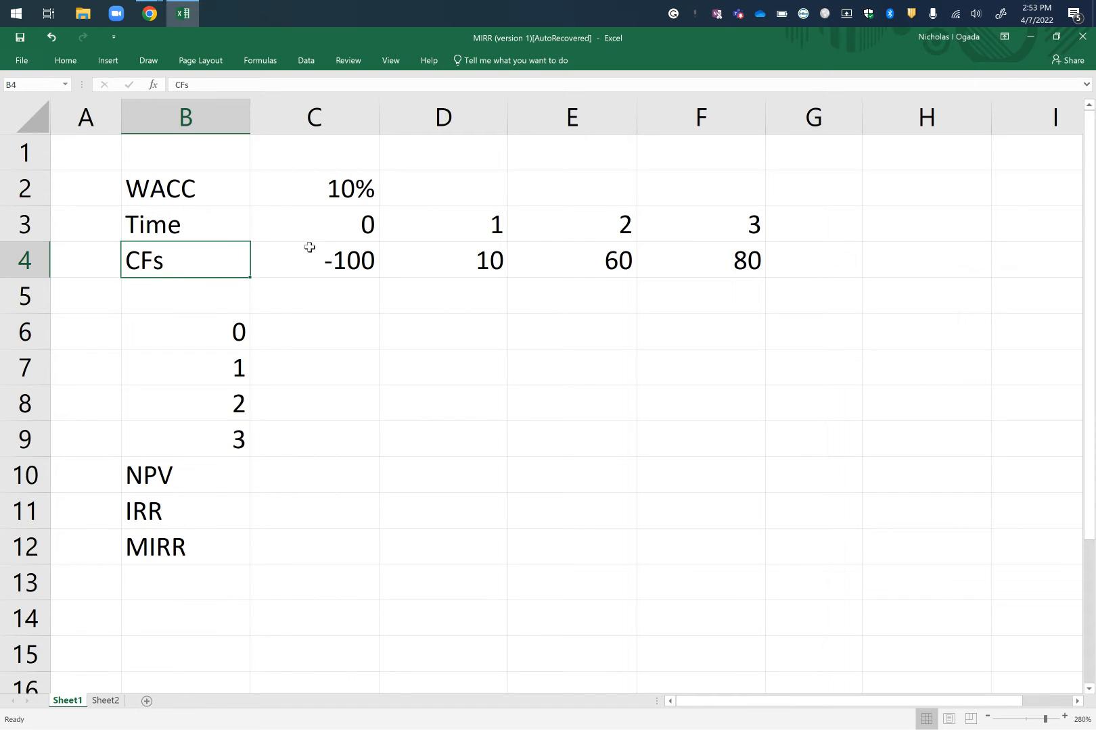
left_click(348, 262)
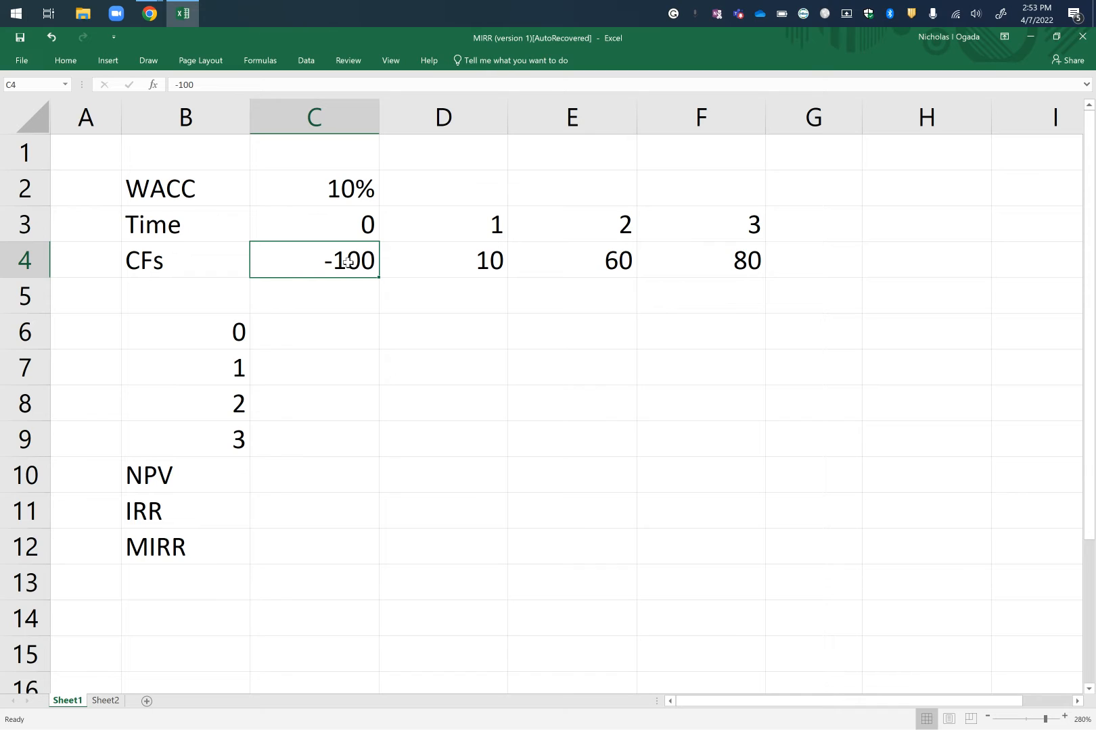
left_click(465, 261)
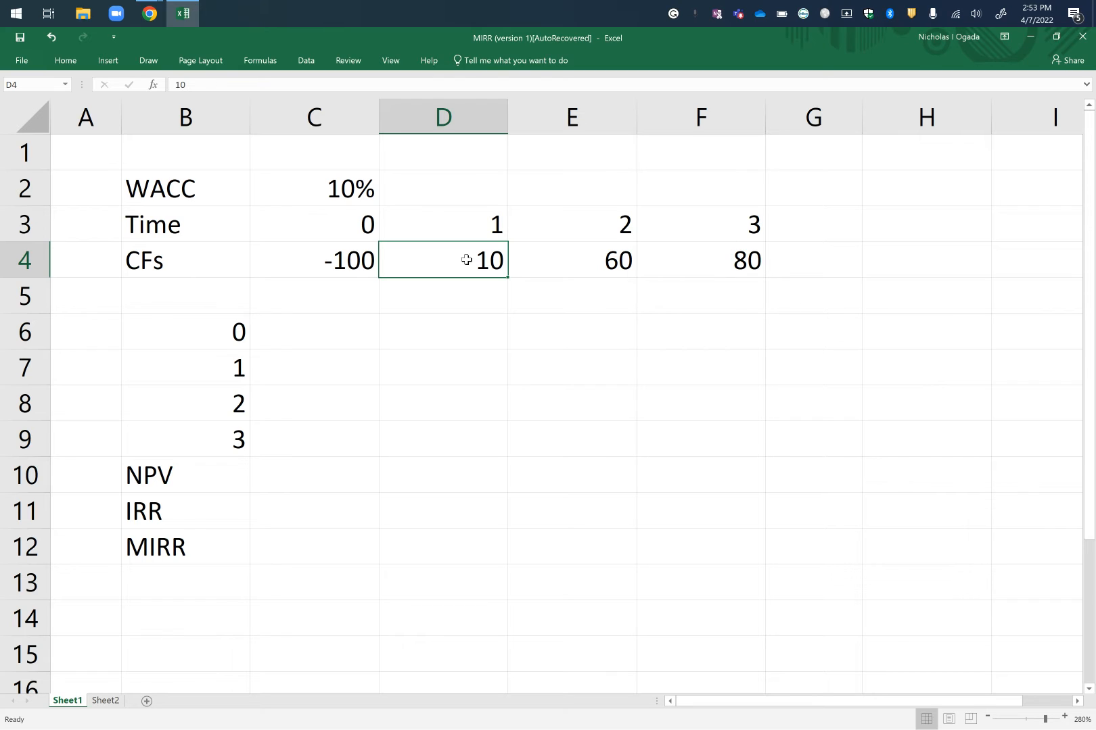
left_click(611, 259)
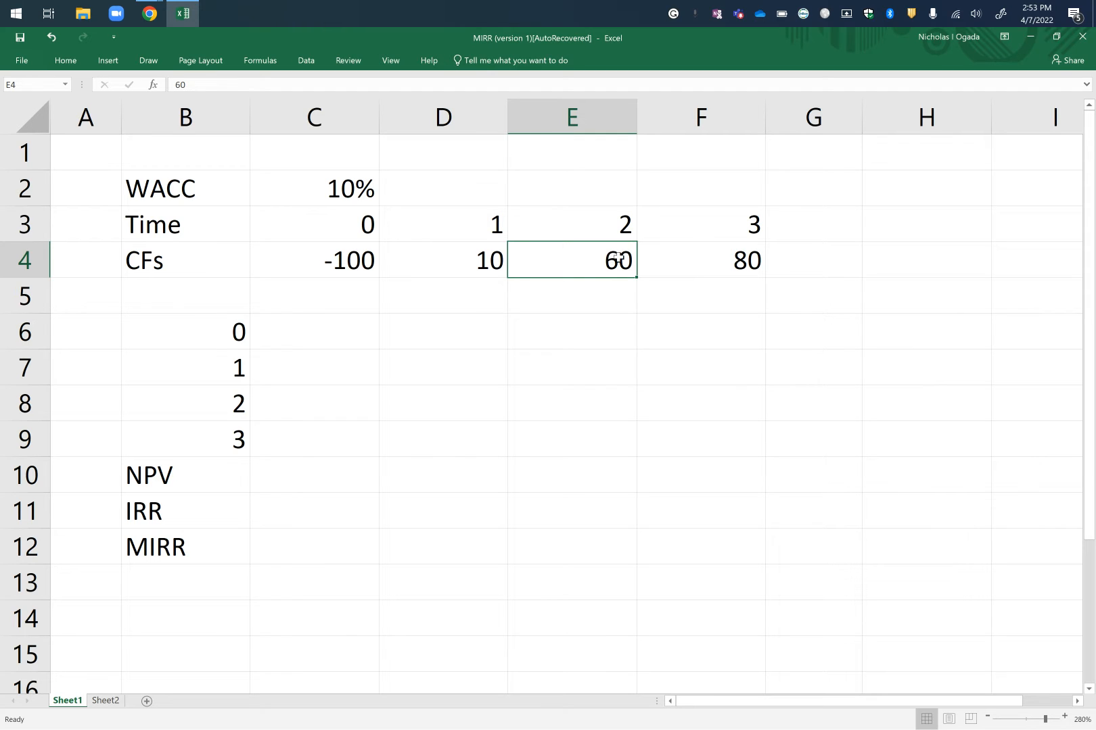
left_click(724, 253)
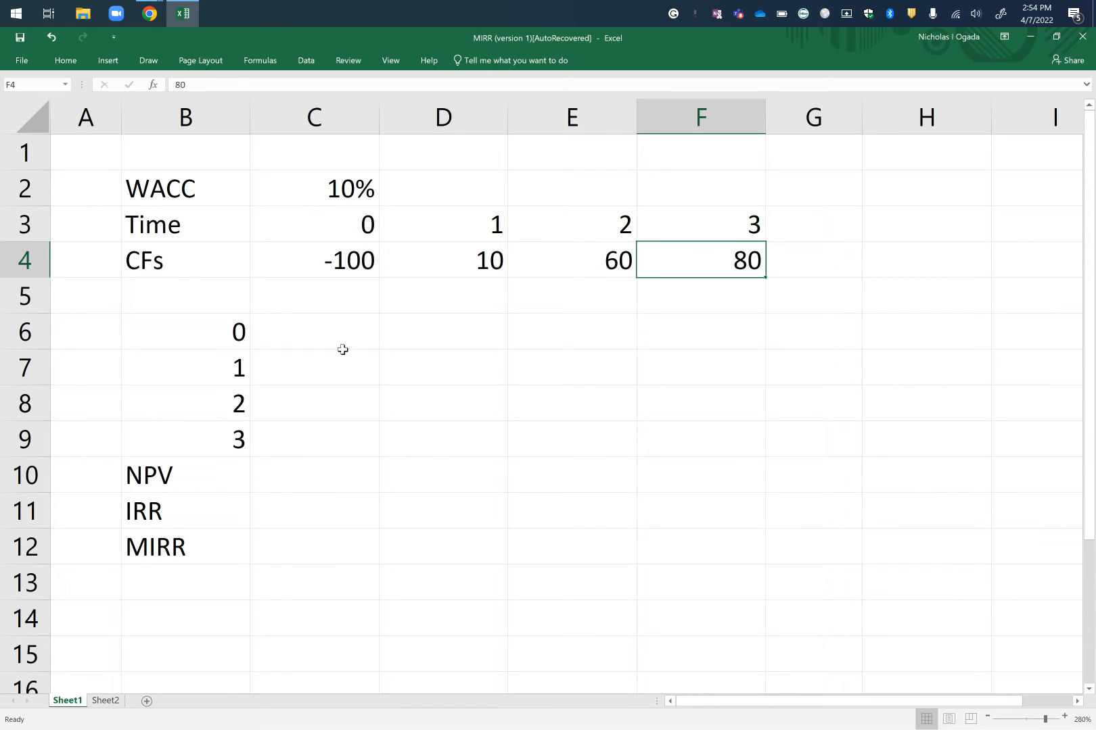
left_click(366, 260)
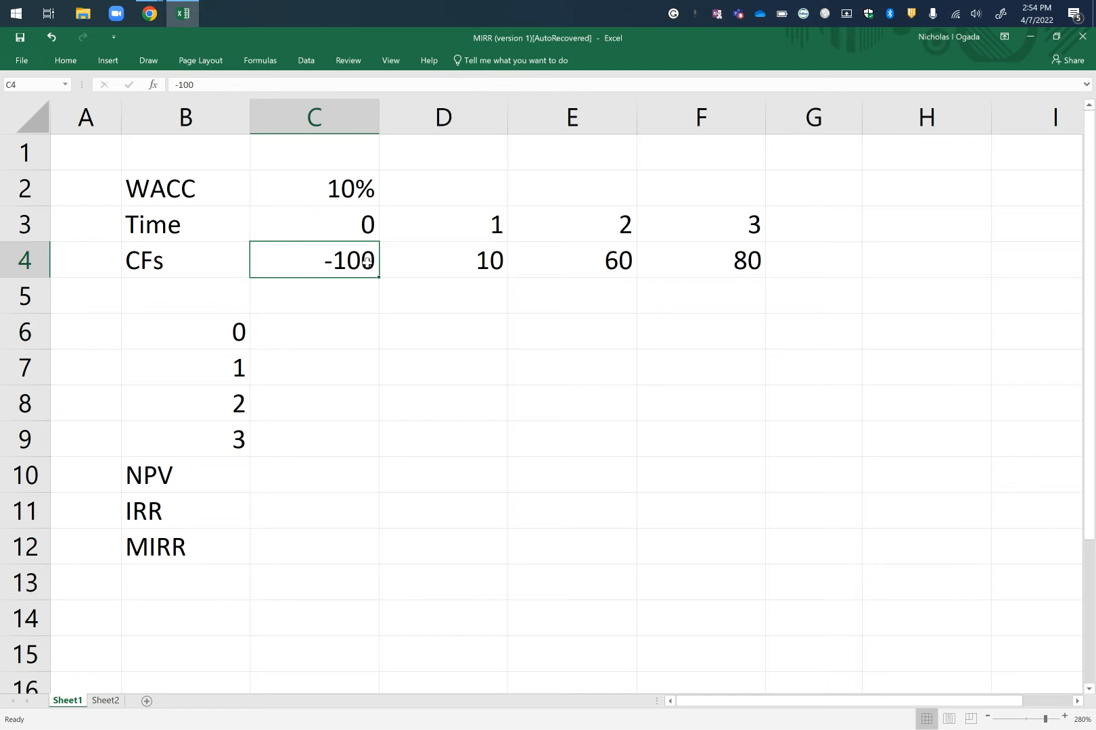
left_click(476, 257)
left_click(588, 256)
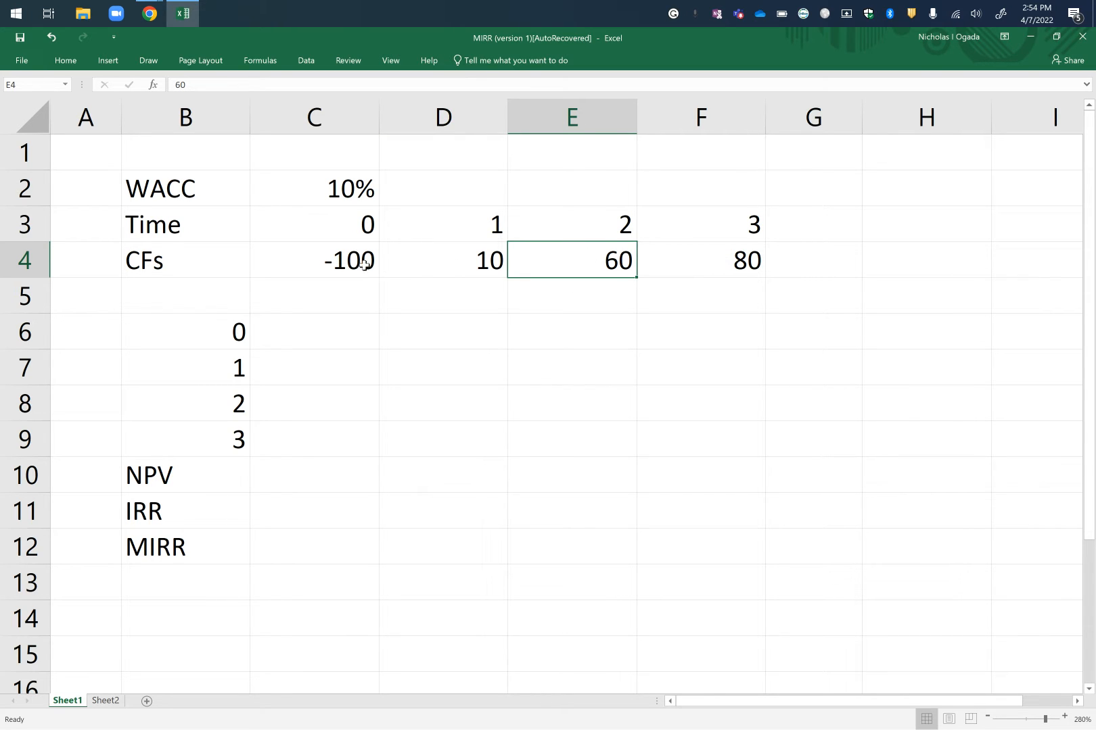
left_click(457, 264)
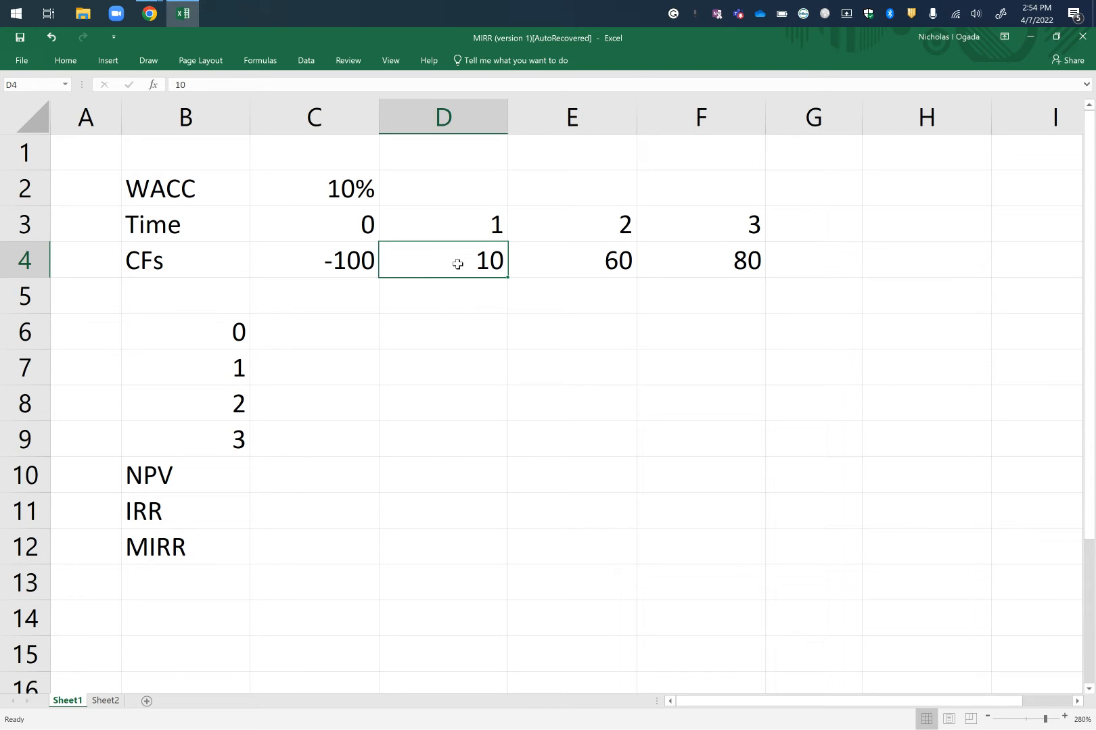
left_click(572, 264)
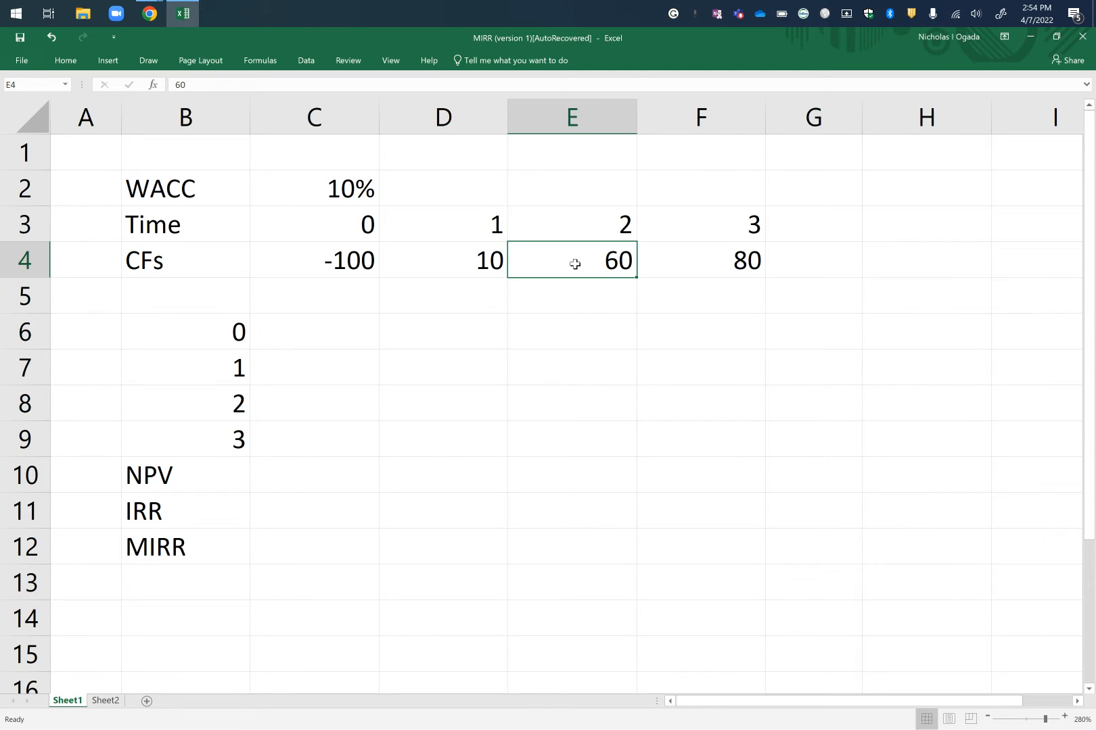
left_click(717, 276)
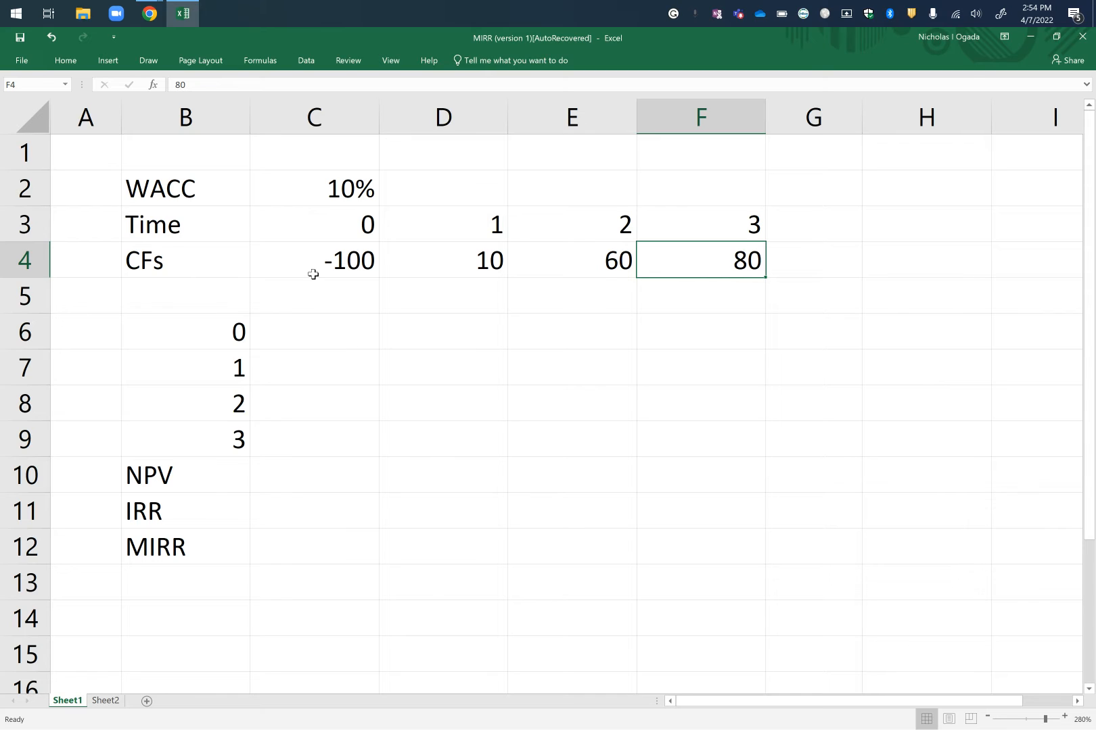
Enter the initial outlay of -100 in C6 as the time 0 present value.
left_click(352, 261)
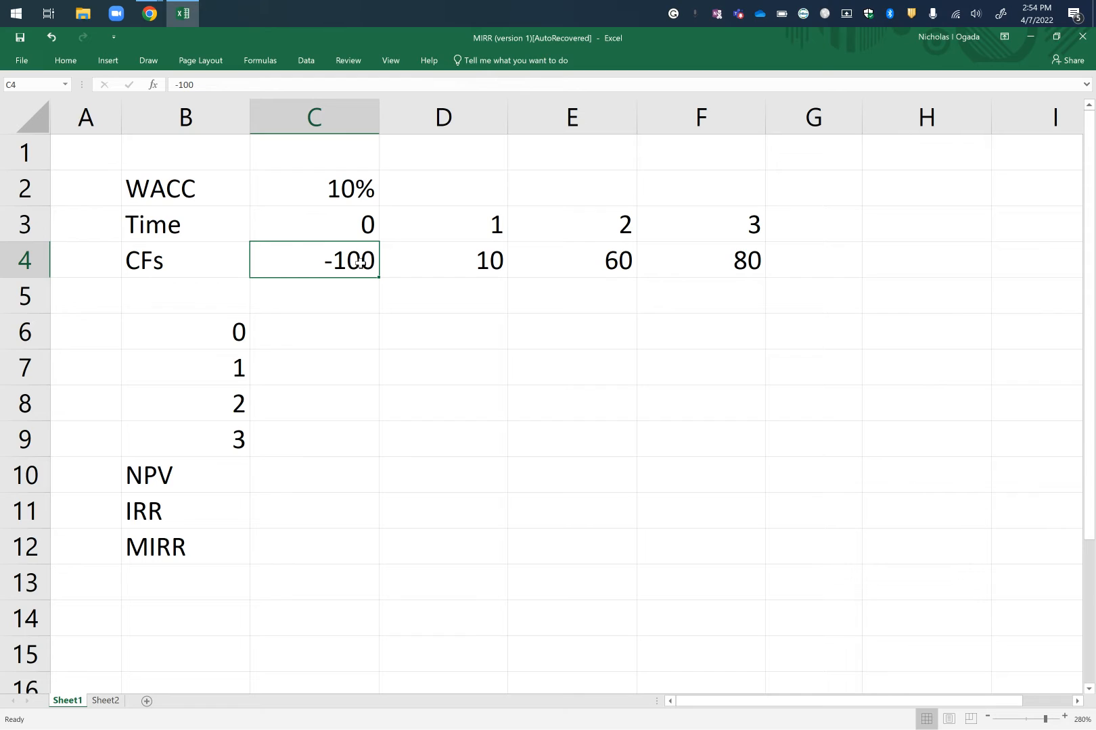
left_click(348, 327)
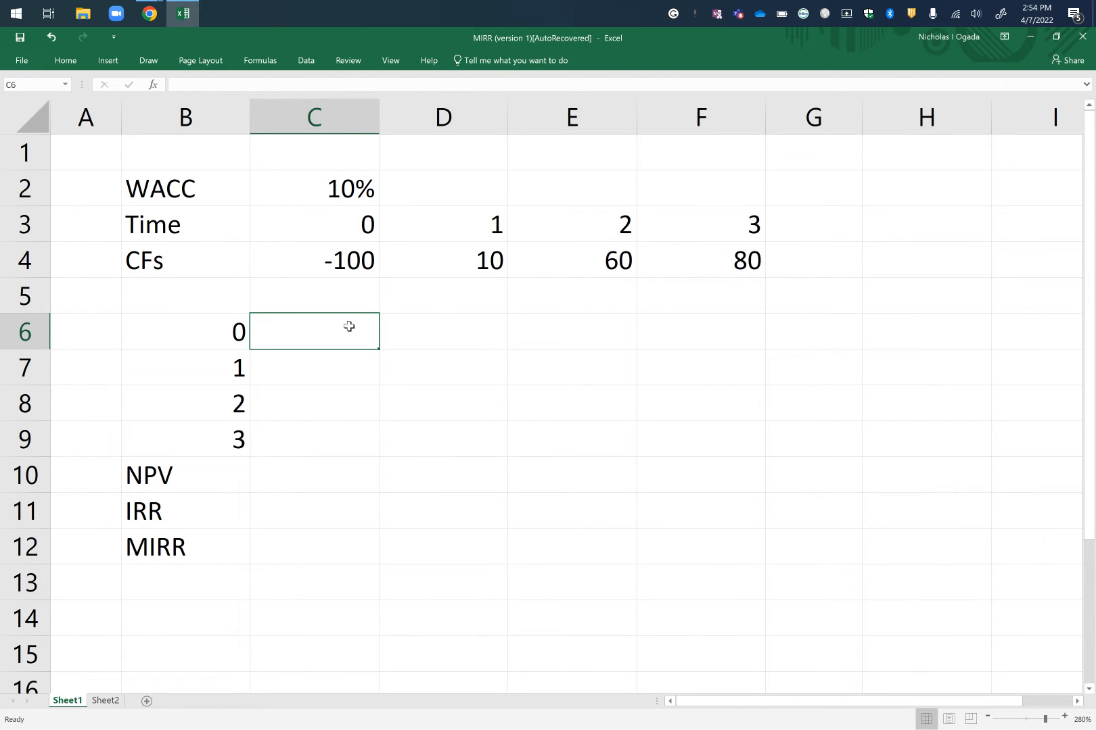
type("-100")
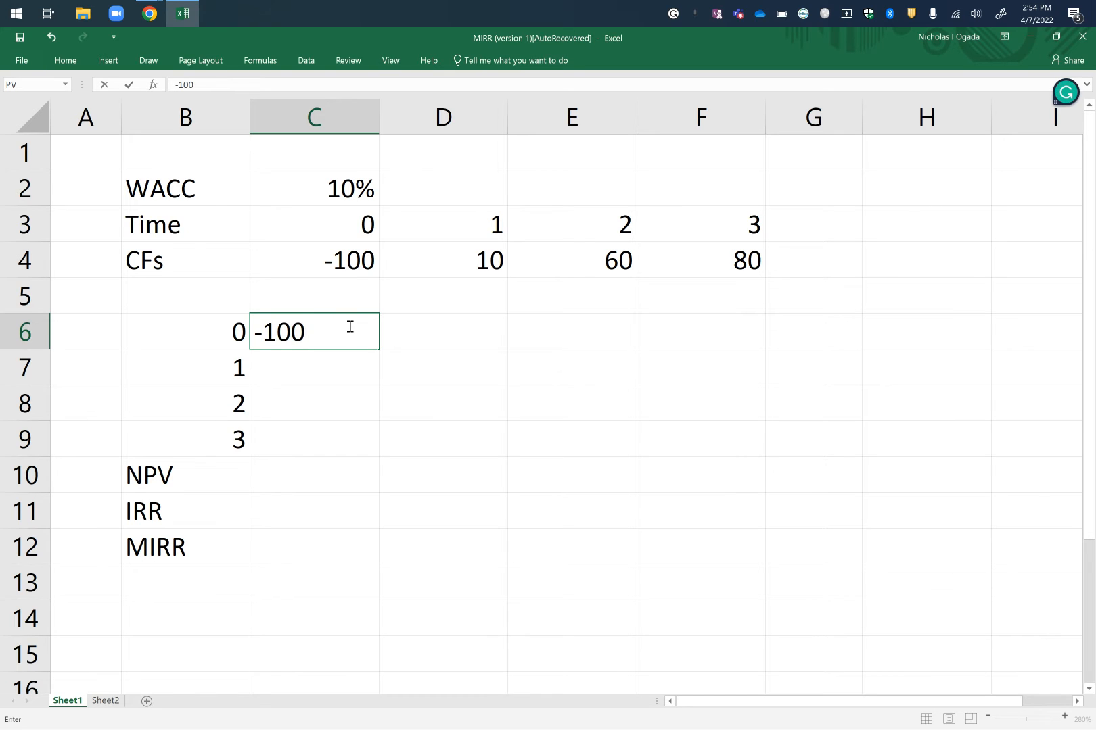
key("Return")
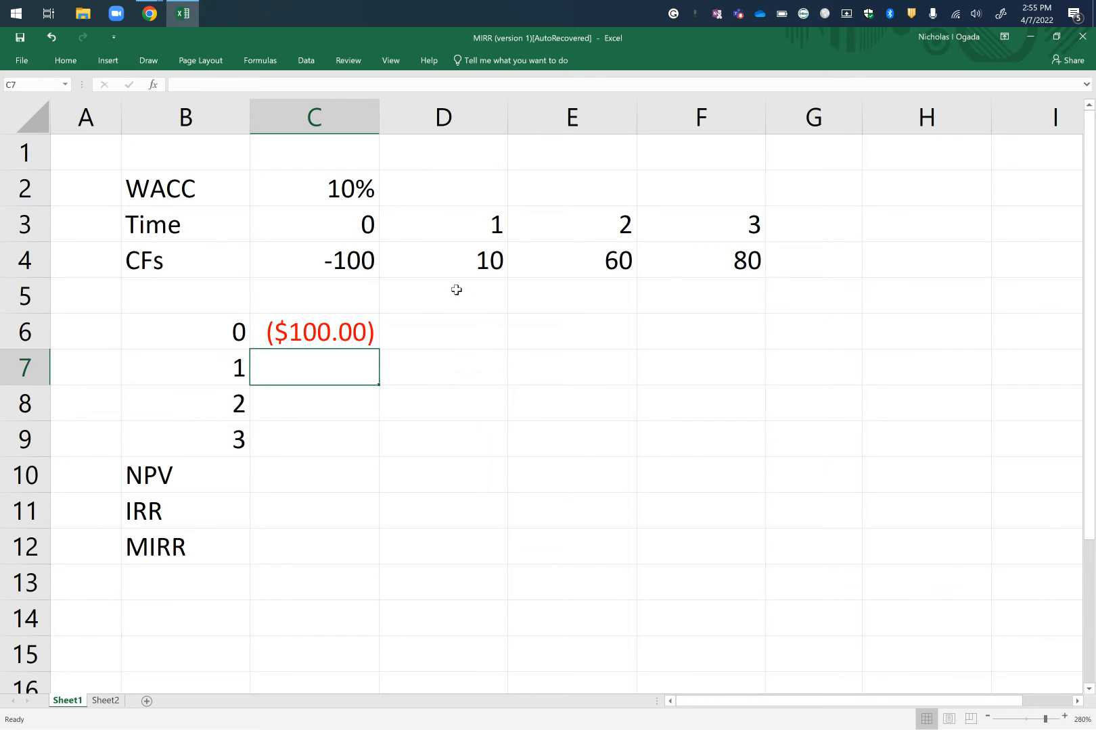
Mark the time 1 cash flow with an arrow from D4 to C7 and calculate its present value in C7 with =PV(0.1,1,0,-10,0).
left_click(491, 262)
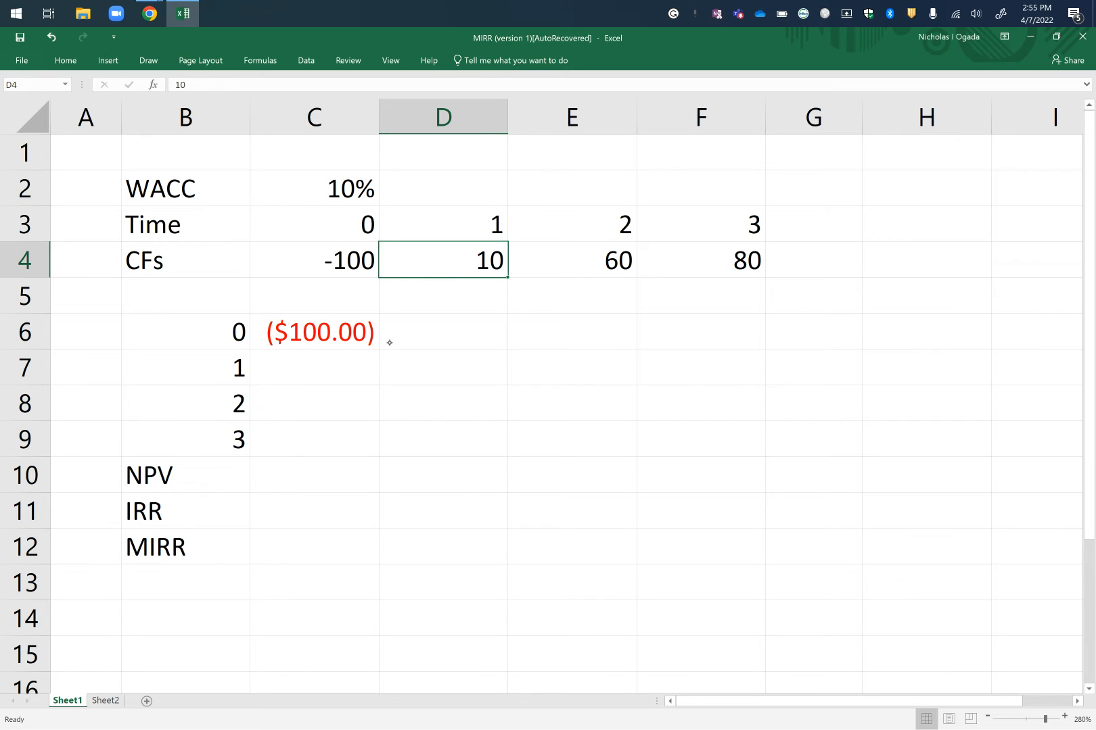
mouse_move(489, 269)
left_mouse_down()
mouse_move(490, 338)
mouse_move(457, 362)
mouse_move(387, 365)
mouse_move(403, 374)
left_mouse_up()
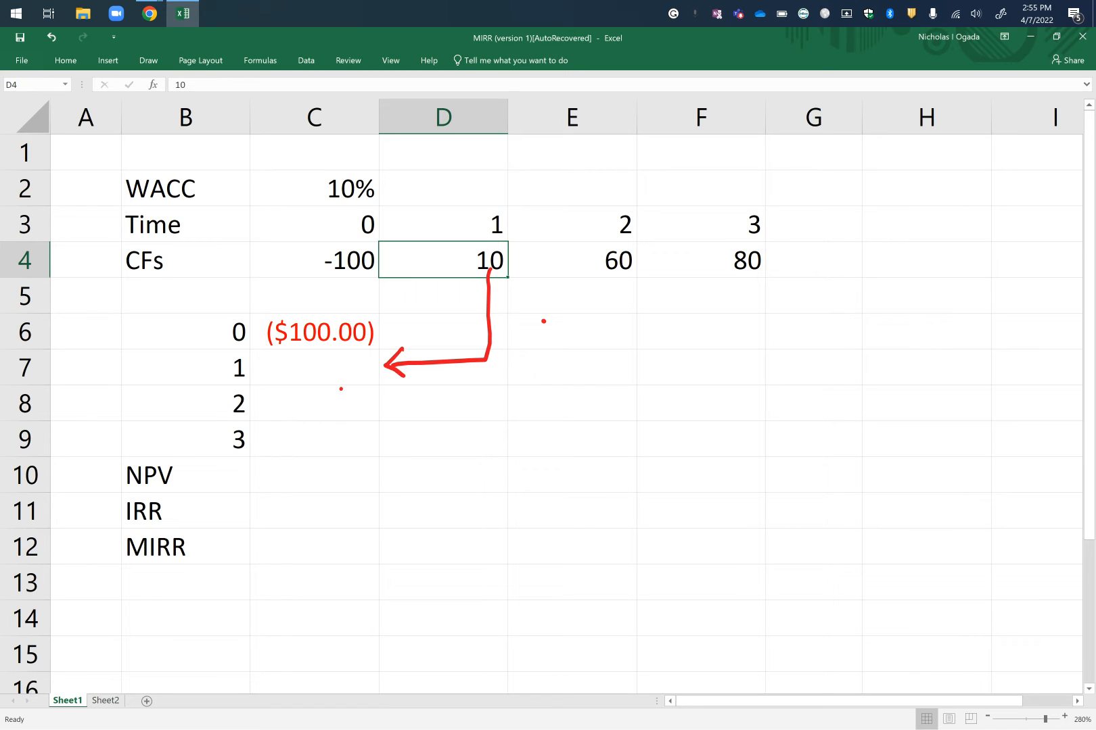
left_click(334, 369)
type("=PV")
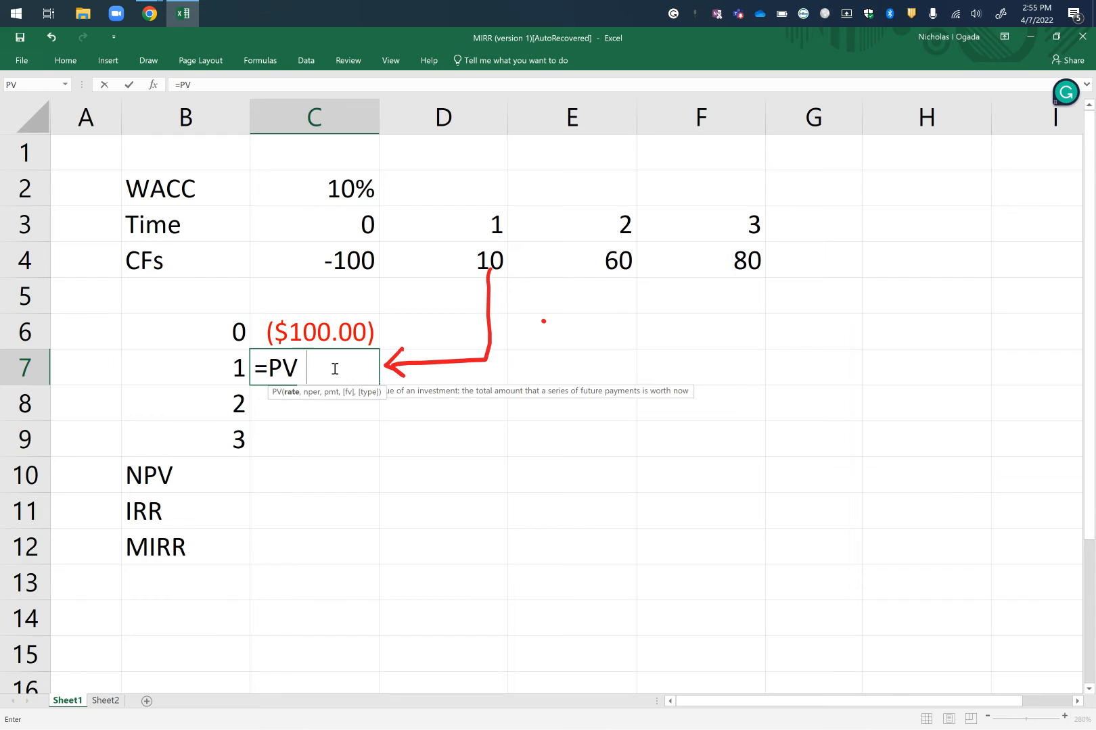
type("(")
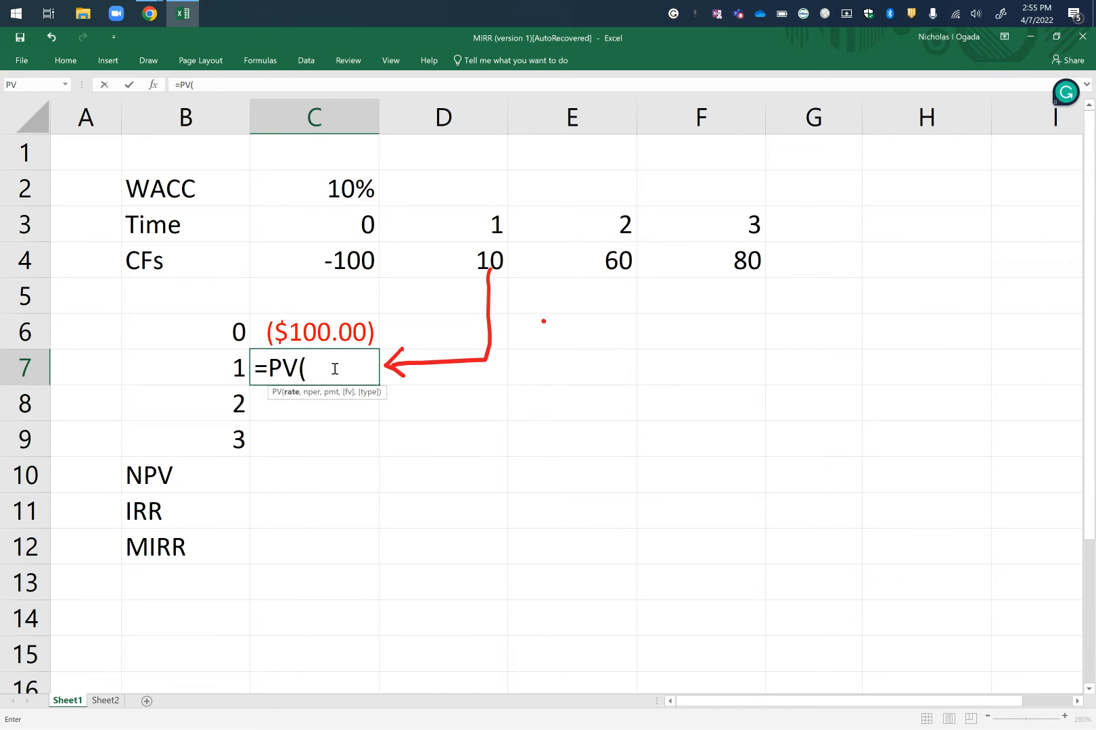
type("0.1,")
type("1,0")
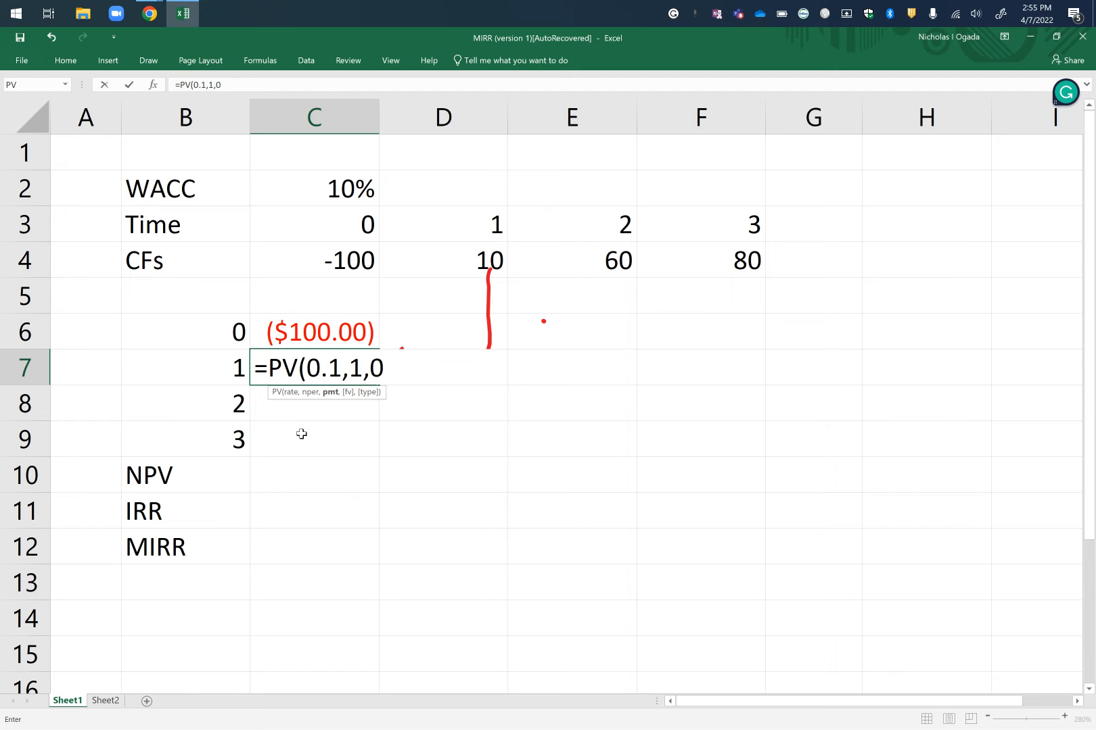
type(",")
type("-10")
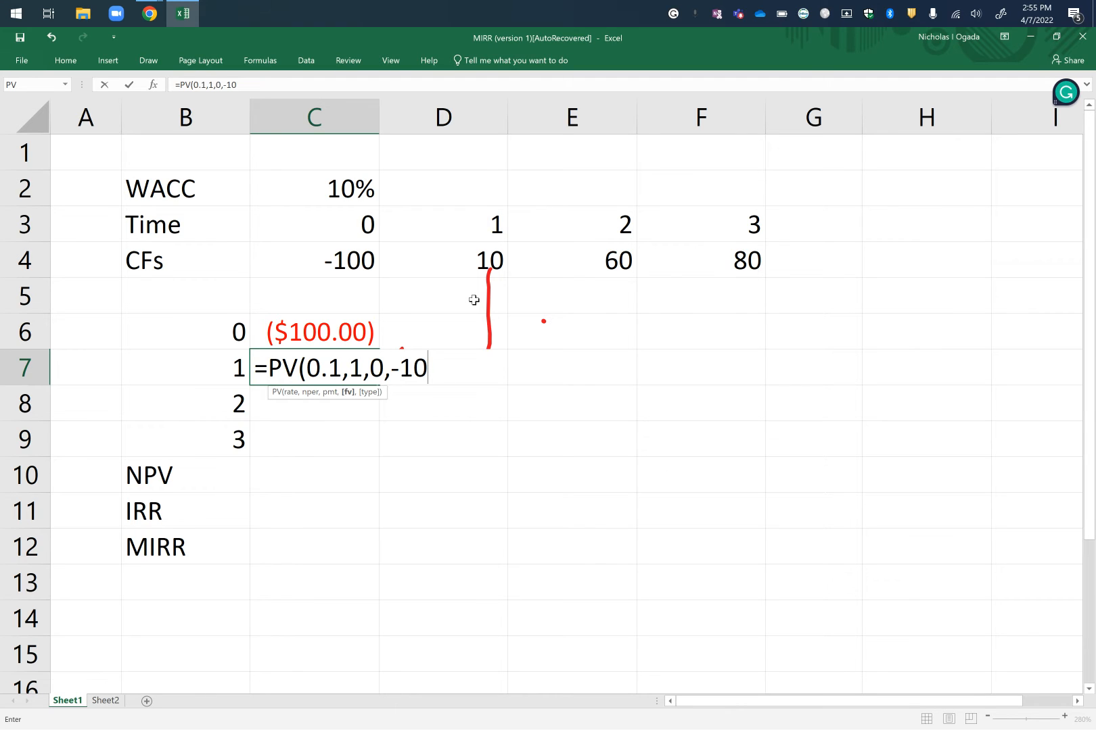
type(",0")
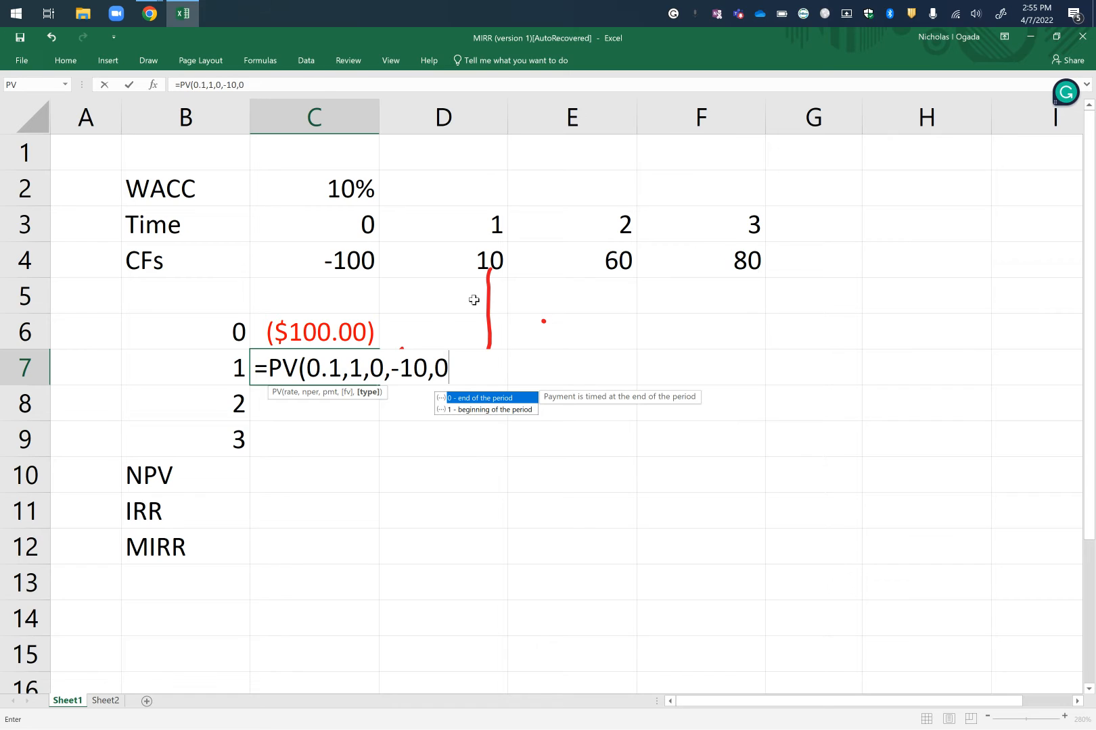
type(")")
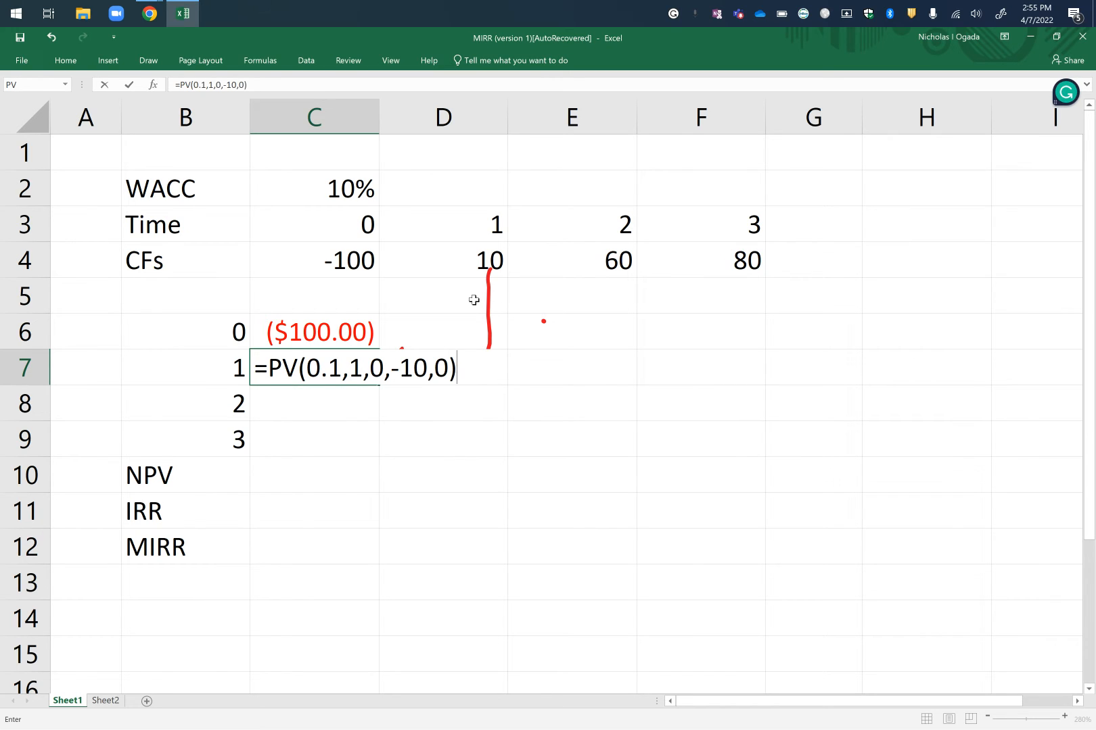
key("Return")
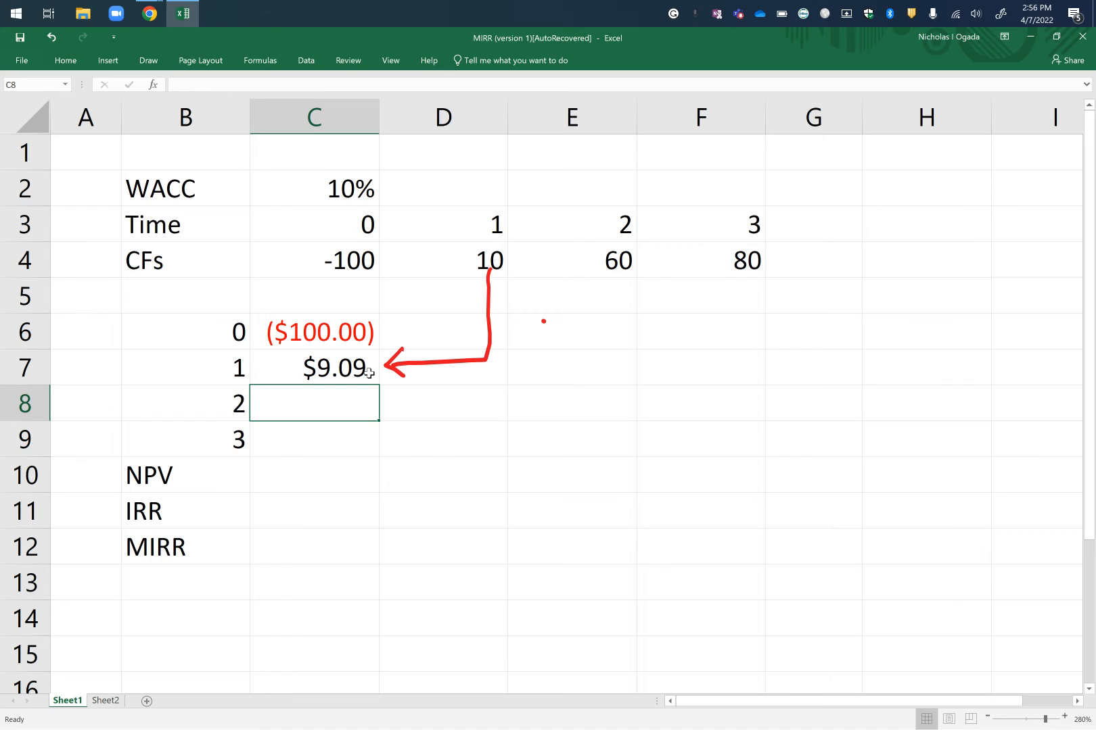
Calculate the present value of the time 2 cash flow in C8 with =PV(0.10,2,0,-60,0).
left_click(620, 260)
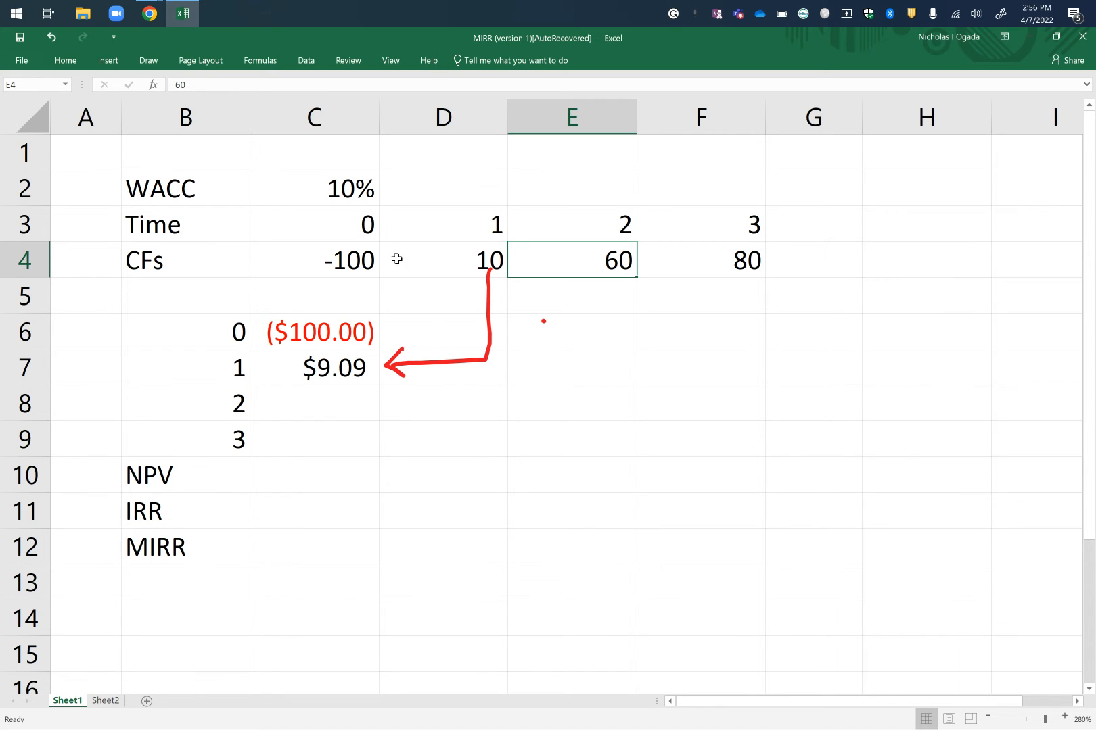
left_click(334, 404)
type("=PV(")
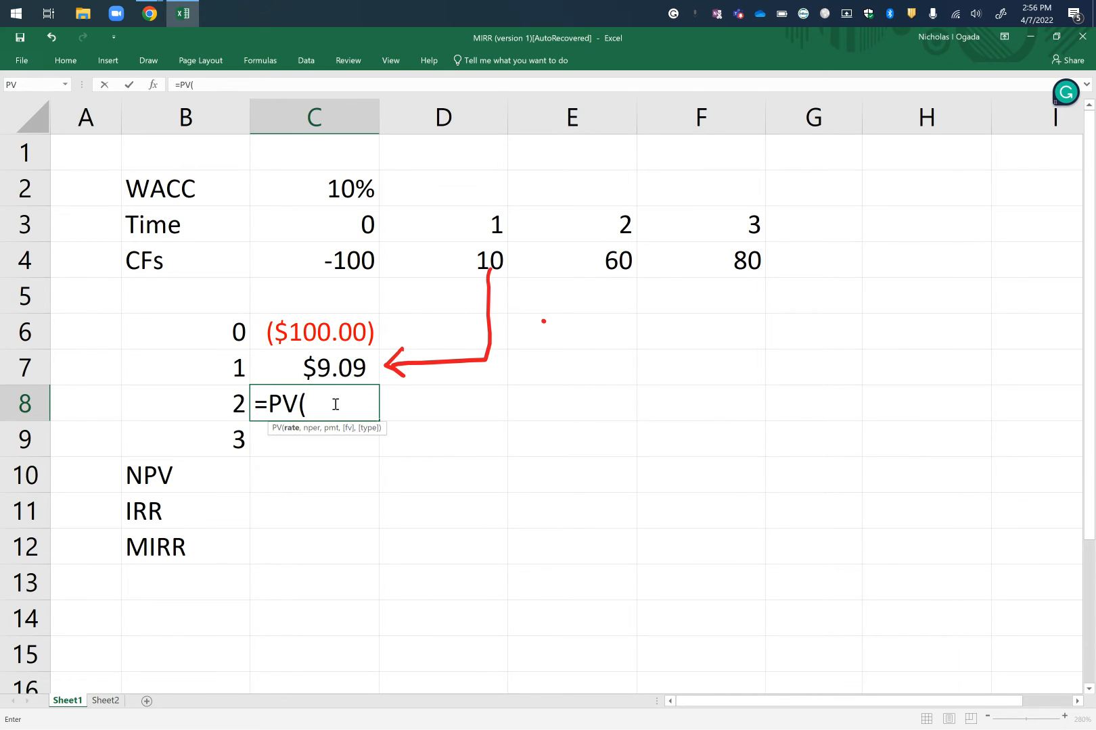
type("0.10,")
type("2,")
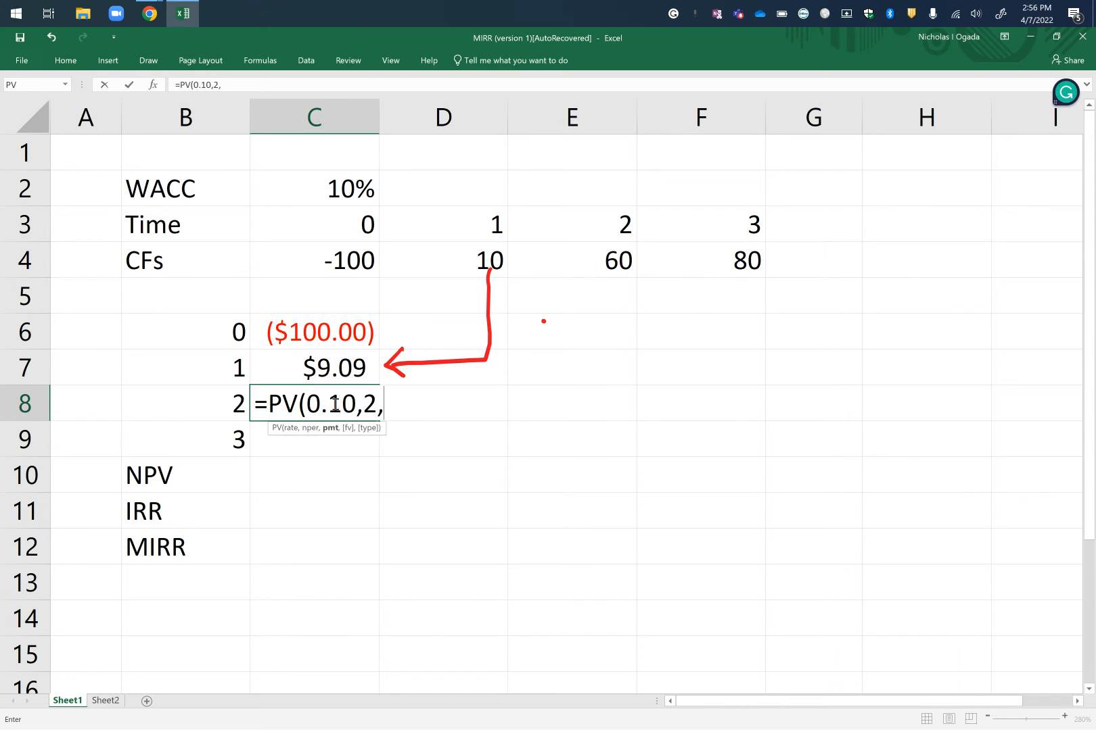
type("0,")
type("-60")
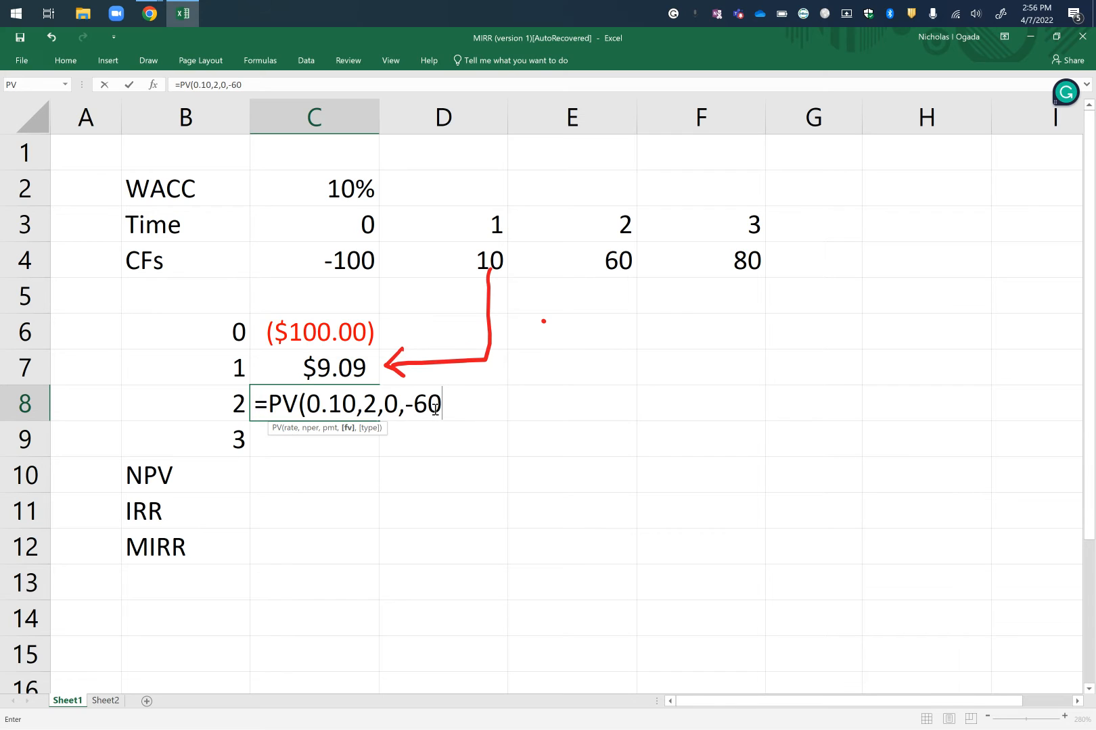
type(",0")
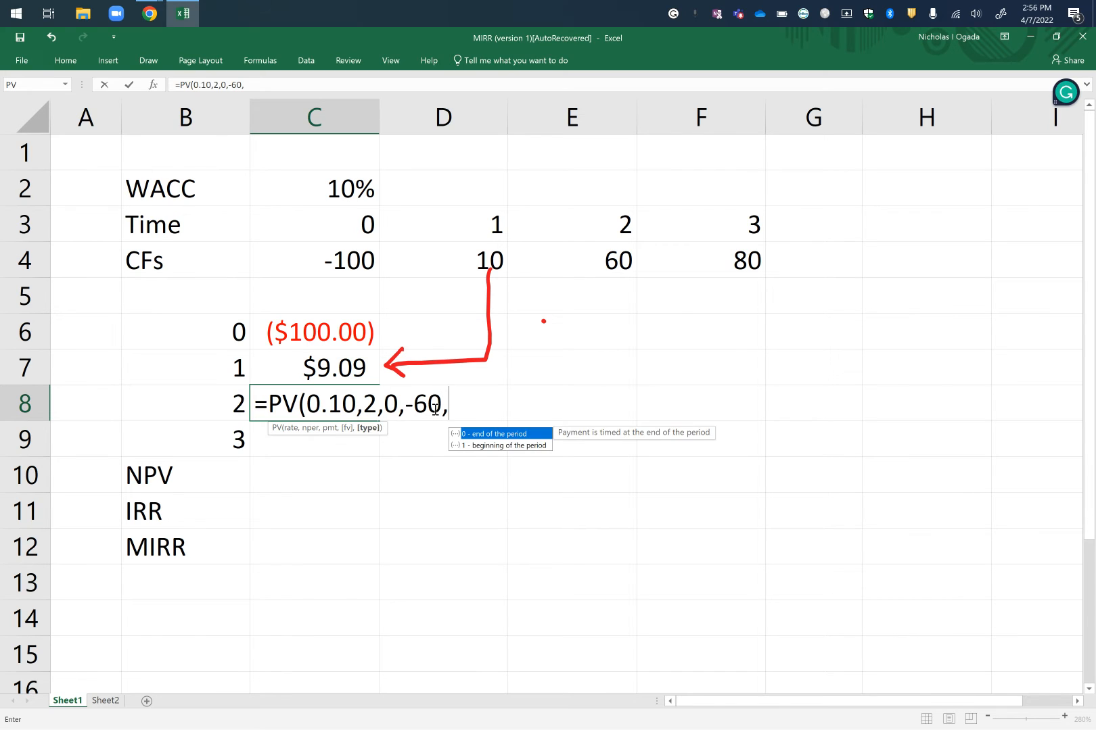
type(")")
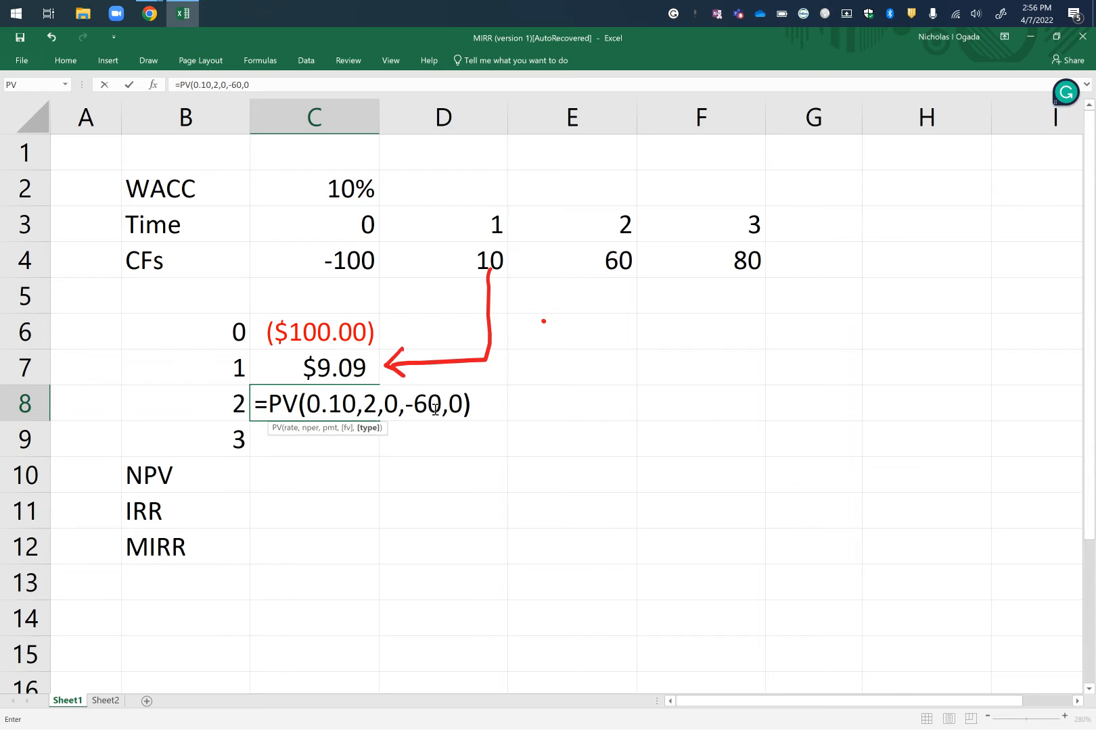
key("Return")
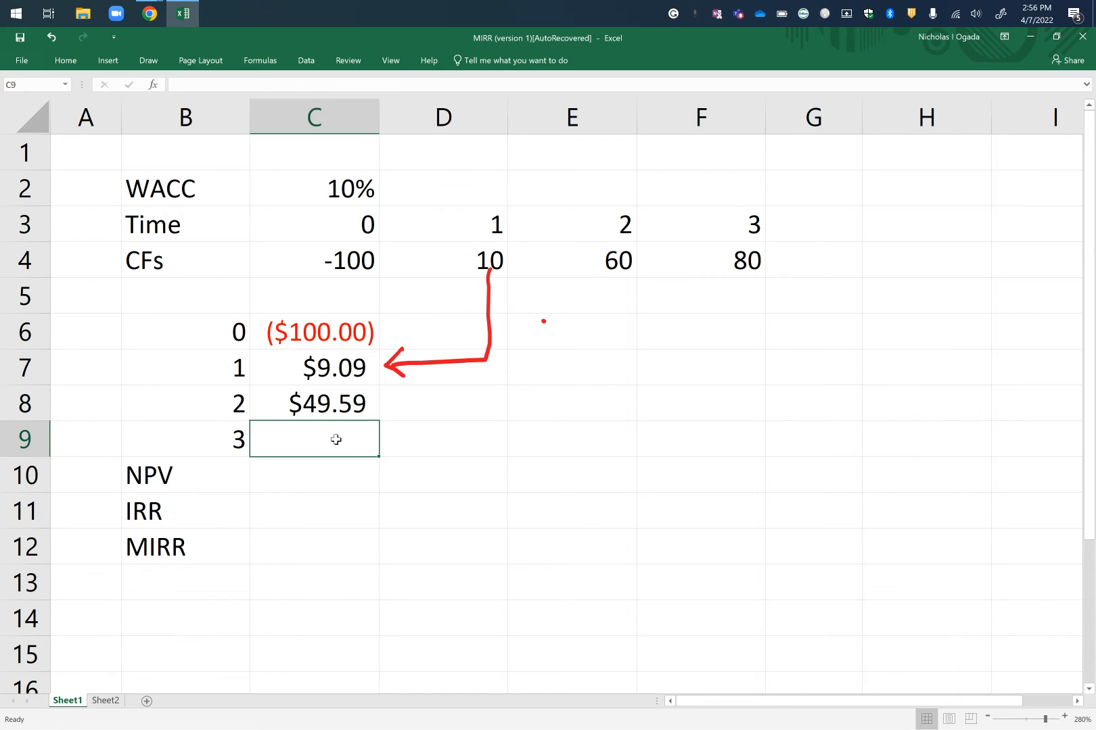
Calculate the present value of the time 3 cash flow in C9 with =PV(0.10,3,0,-80,0).
type("=")
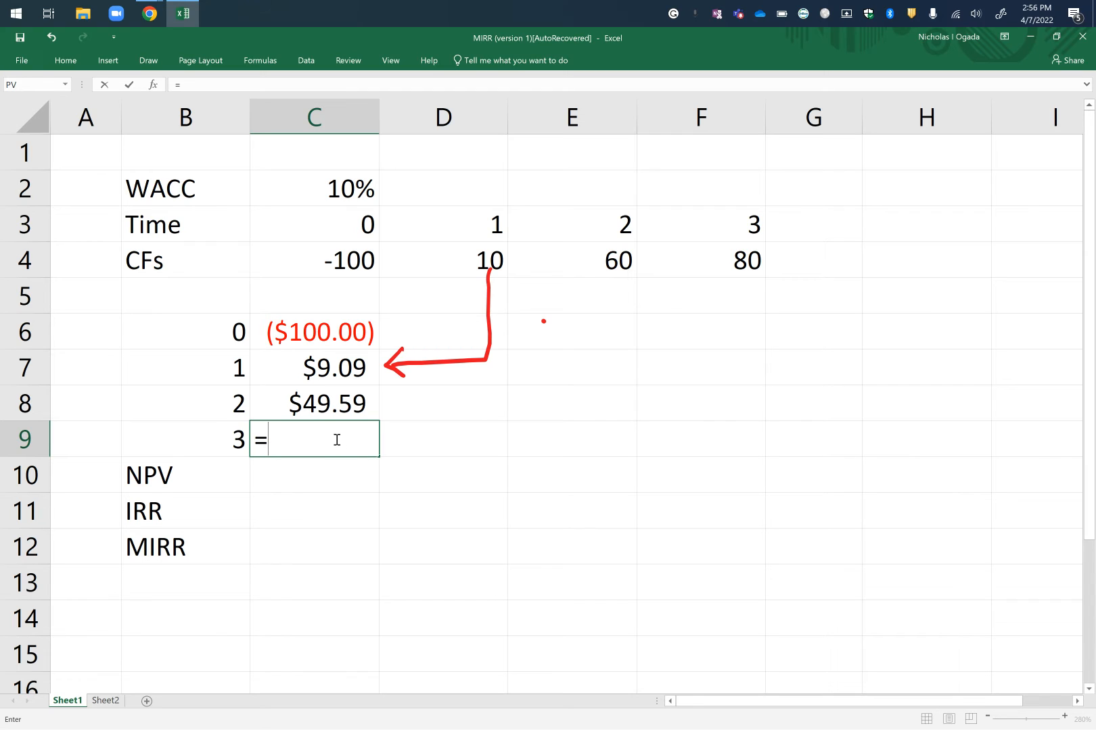
type("9")
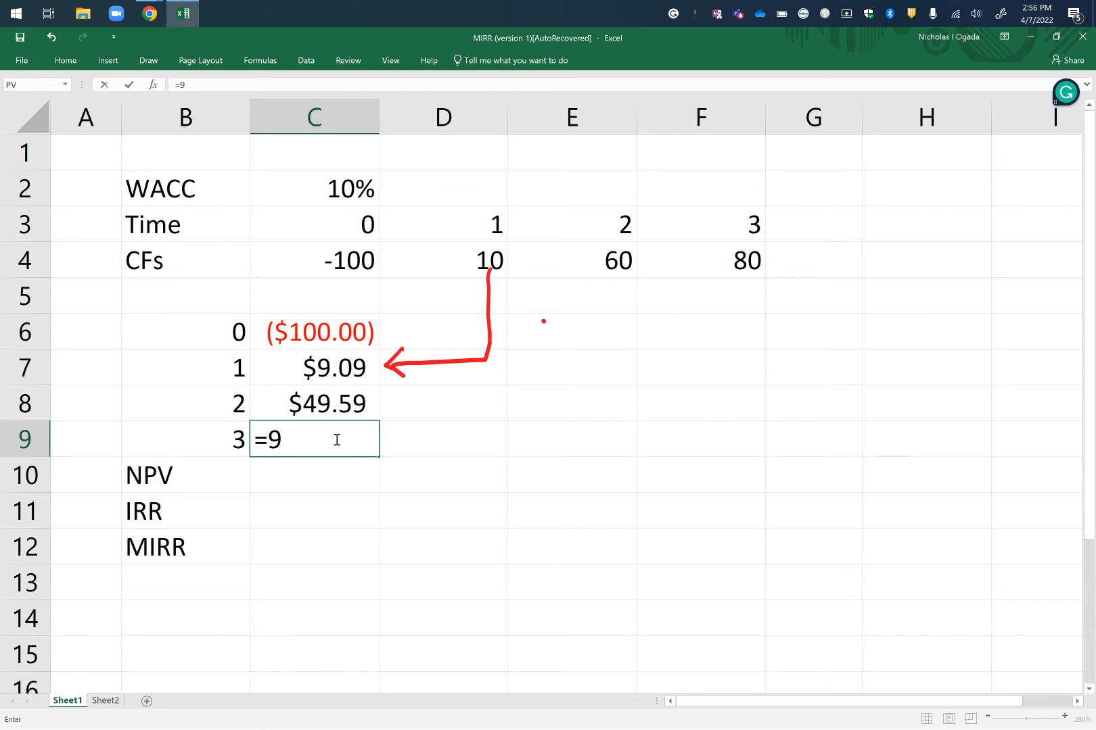
key("BackSpace")
type("(")
key("BackSpace")
type("PV(")
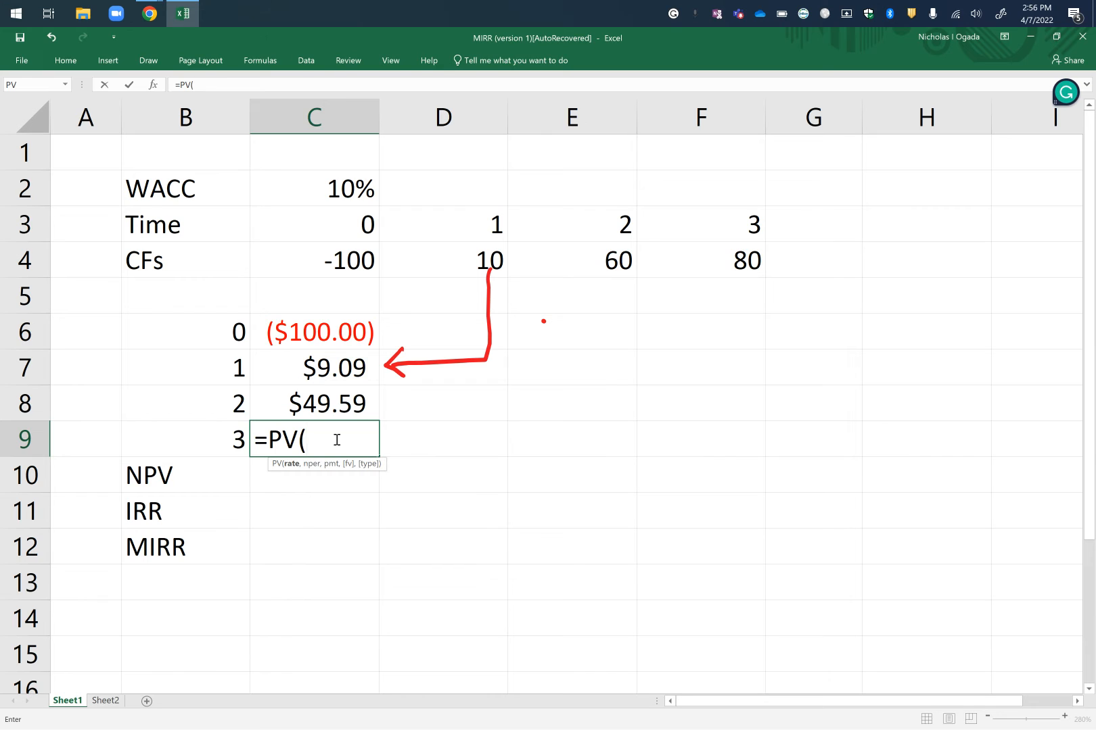
type("0.10,3")
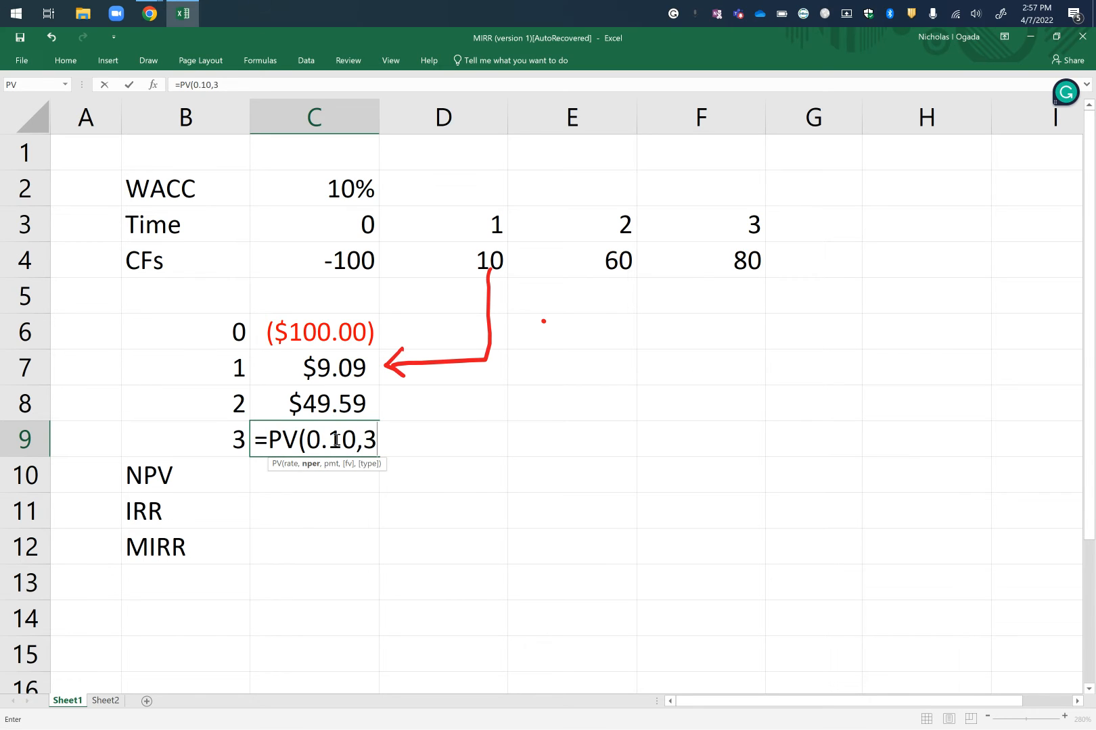
type(",0,")
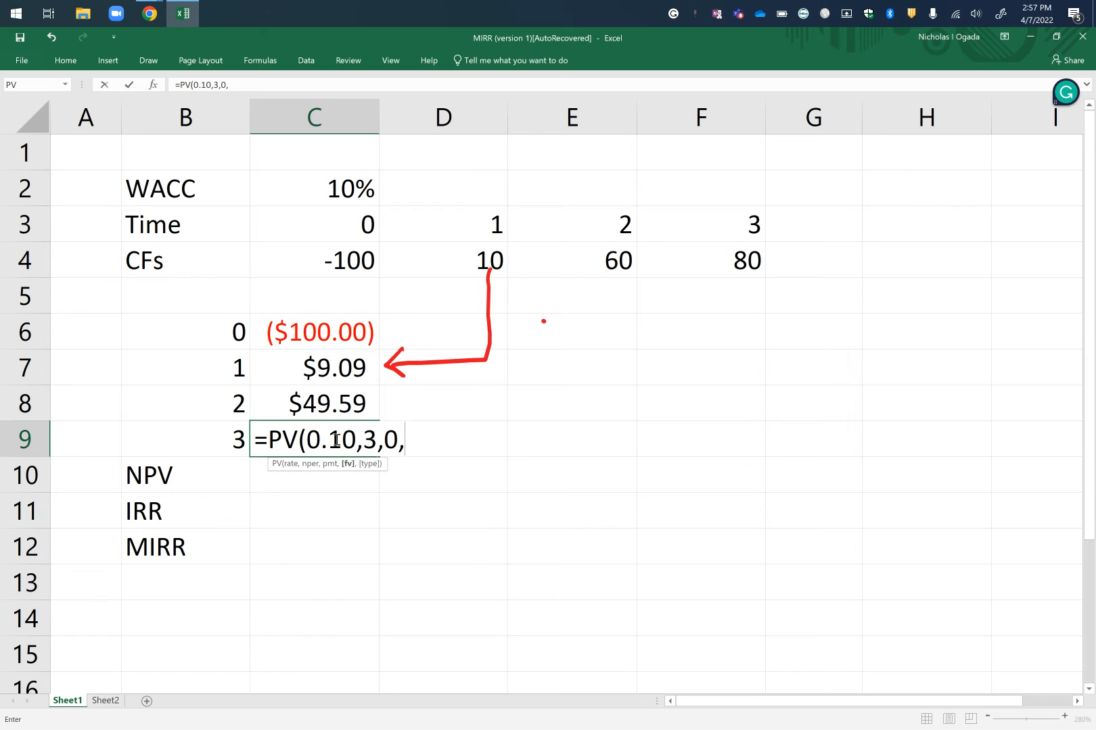
type("-80,")
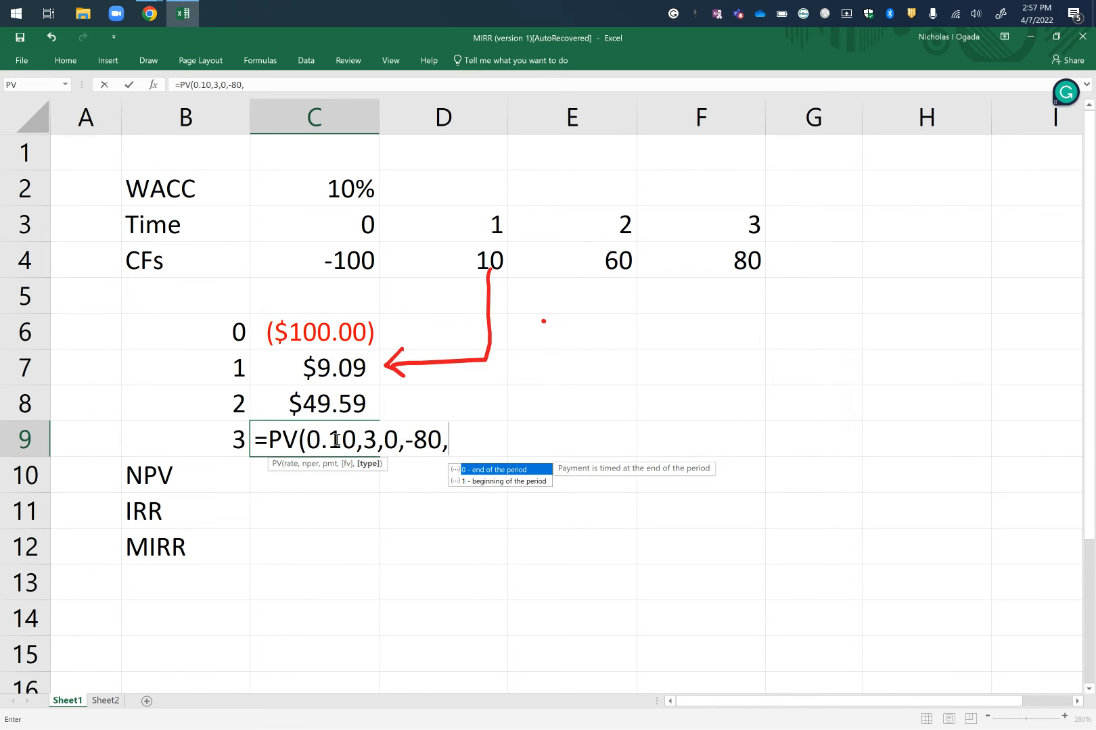
type(")")
key("BackSpace")
type("0)")
key("Return")
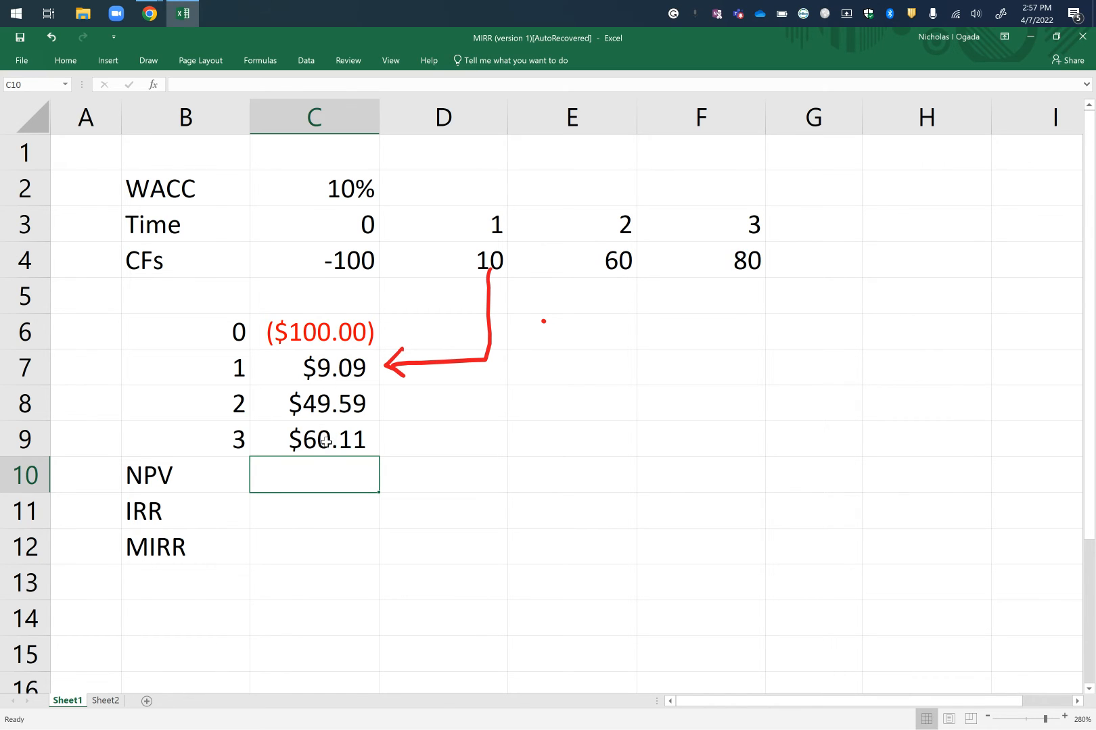
Calculate the NPV in C10 by adding up all the present values with =SUM(C6:C9).
type("=SUM")
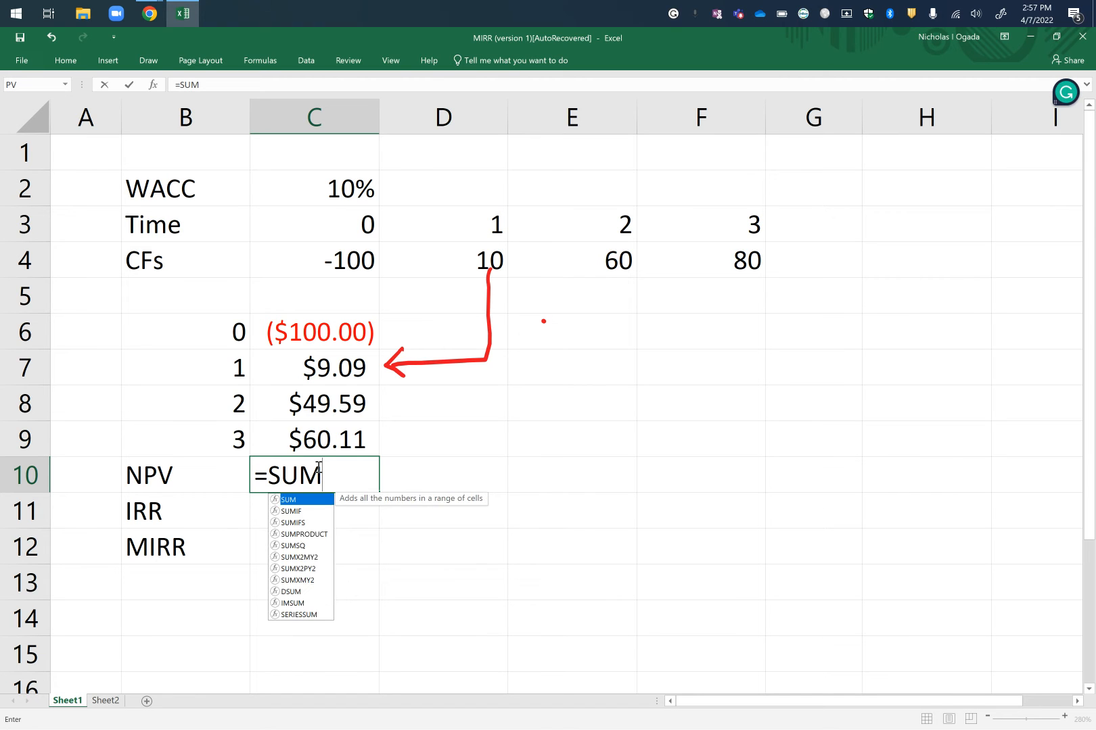
type("(")
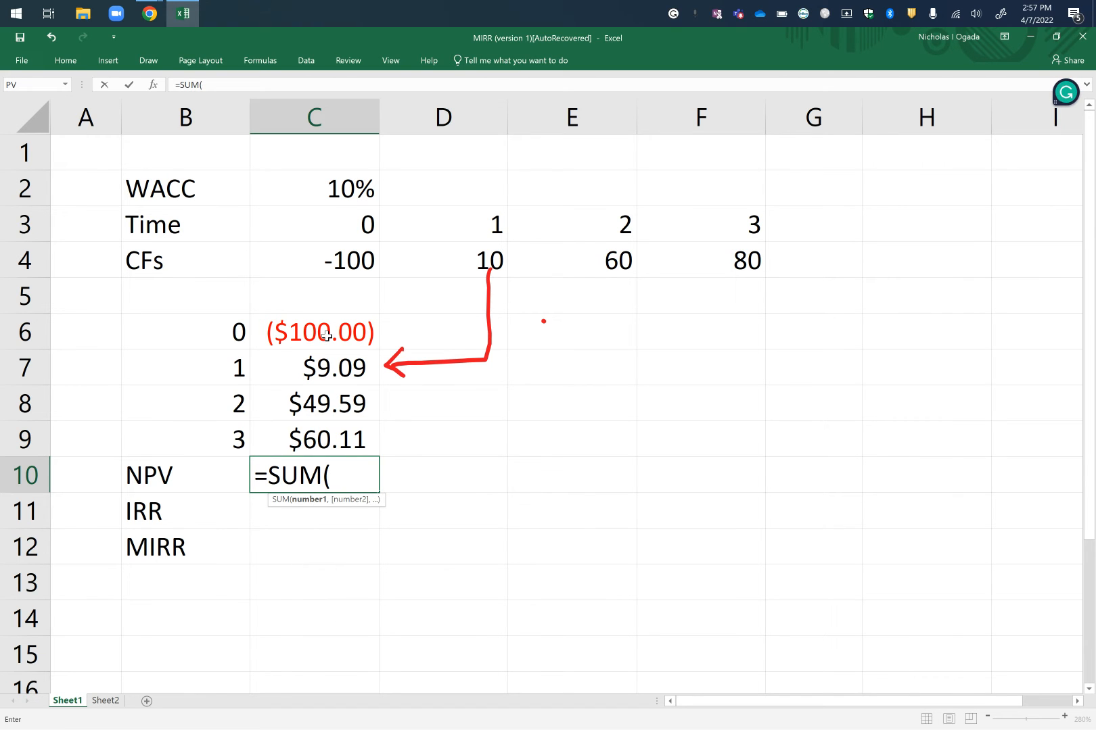
left_click_drag(326, 337, 321, 445)
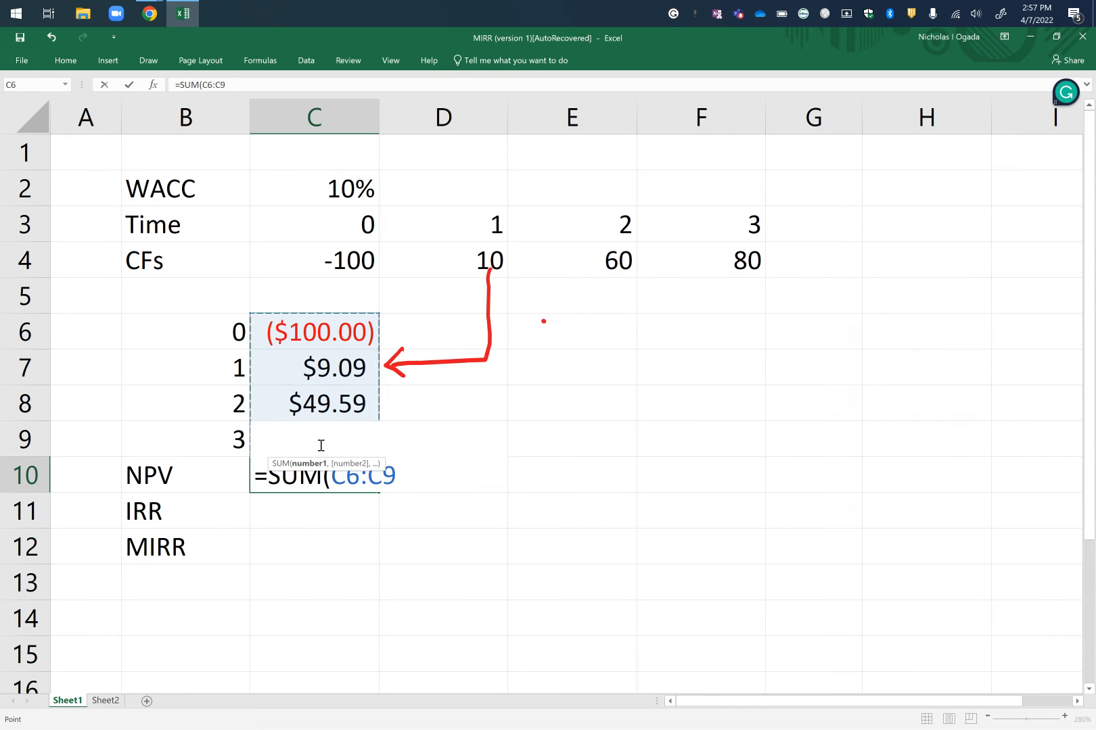
type(")")
key("Return")
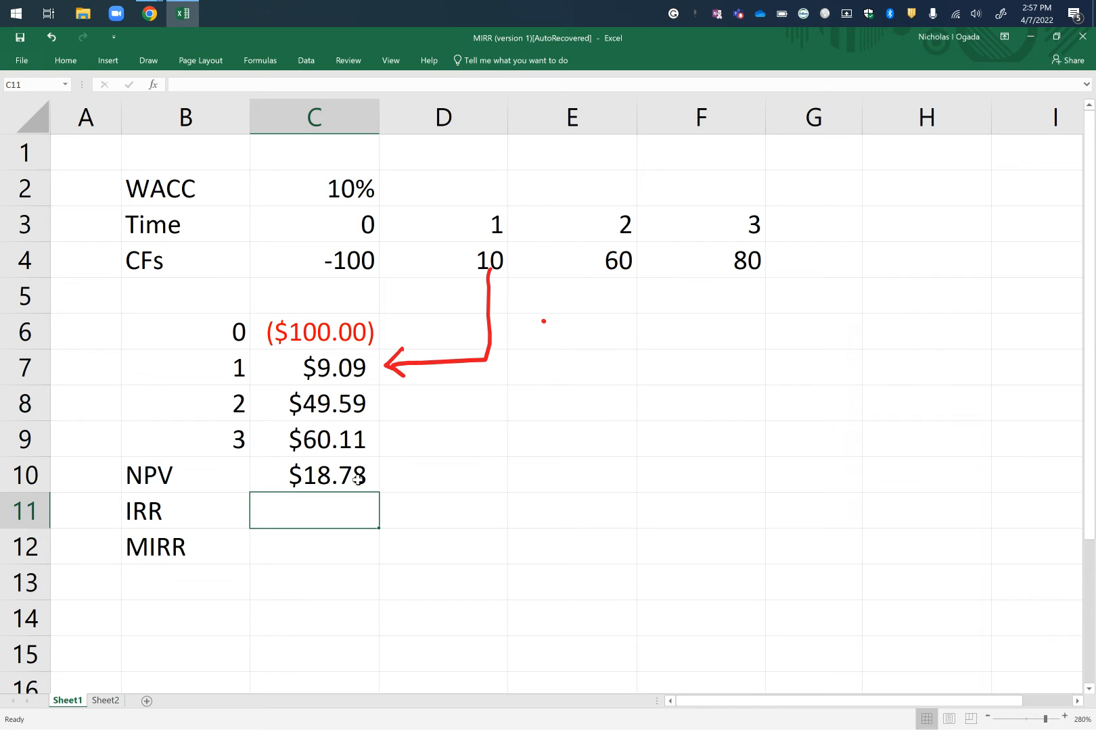
Review the time 1 to 3 cash flows in D4:F4 and the time 1 present value formula in C7.
left_click(457, 478)
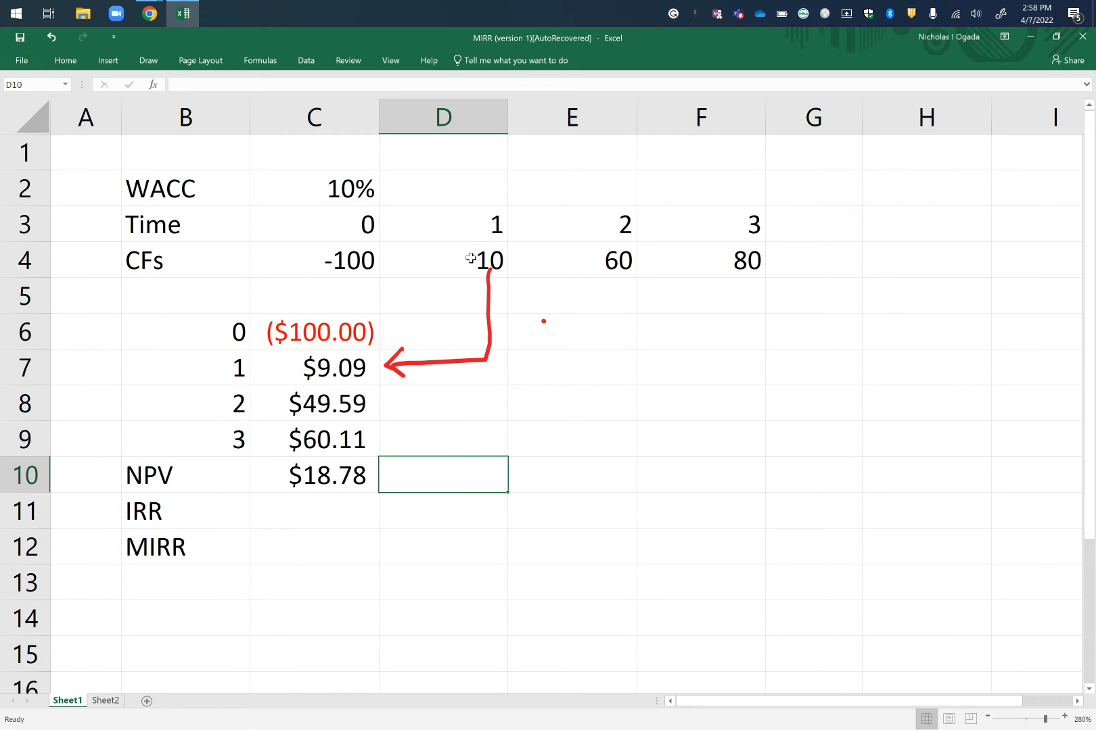
left_click_drag(471, 258, 676, 256)
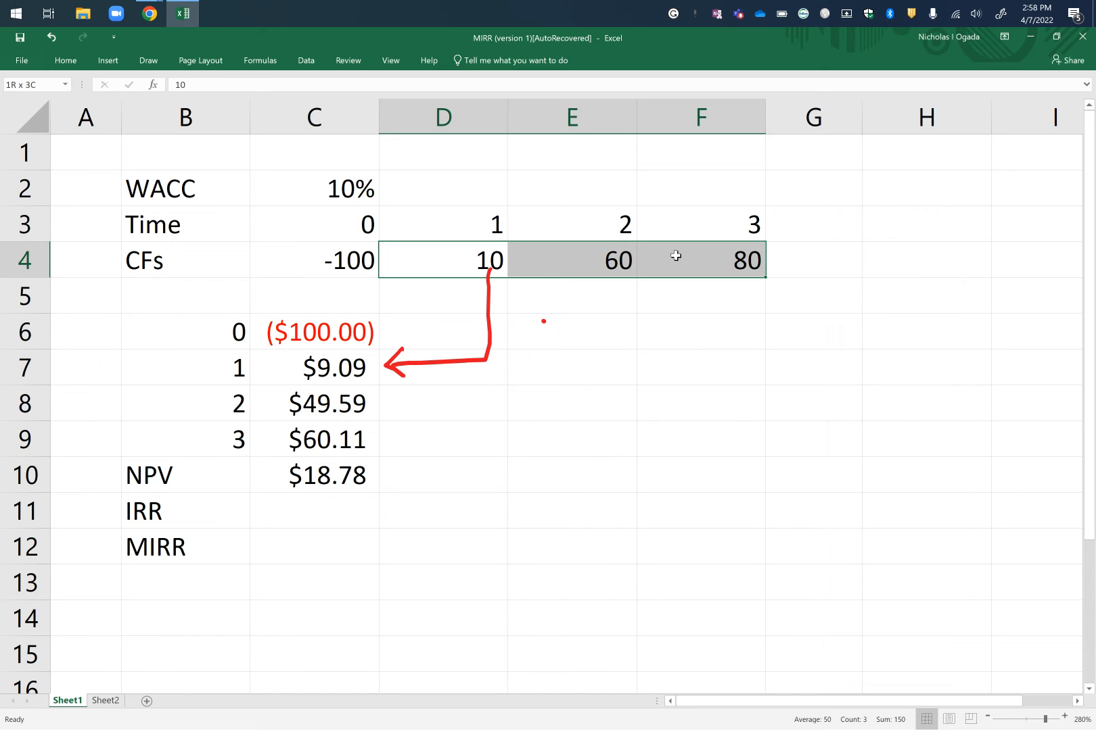
left_click_drag(676, 256, 675, 256)
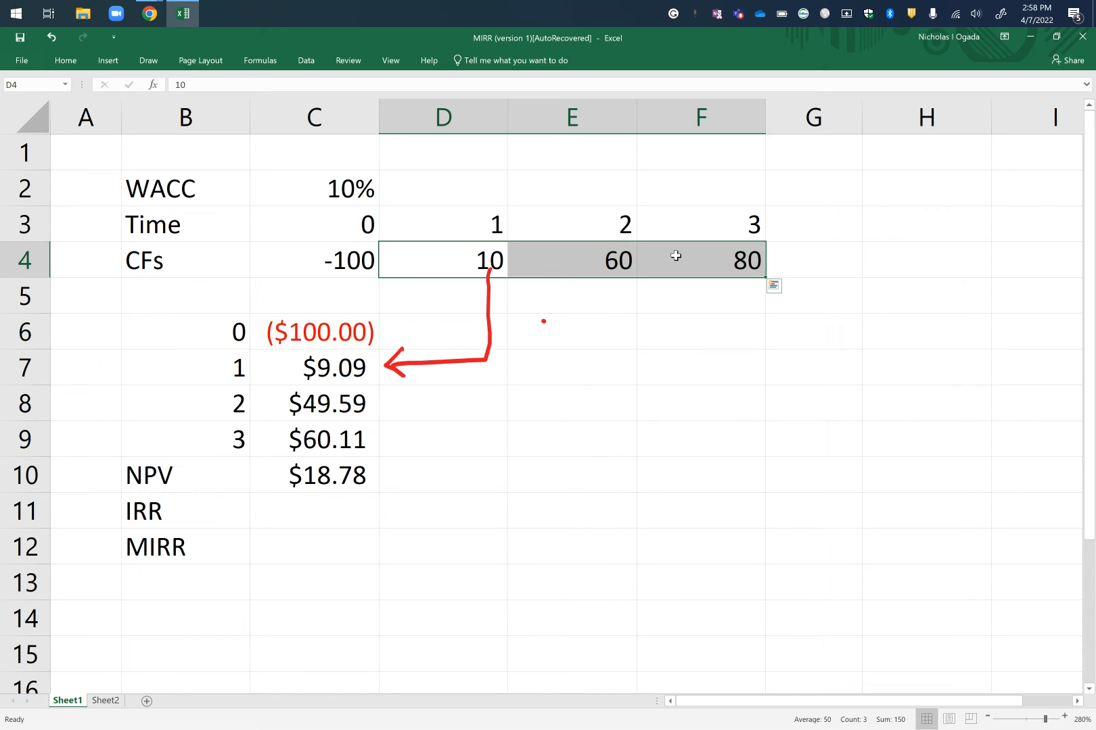
key("ctrl+q")
left_click(348, 366)
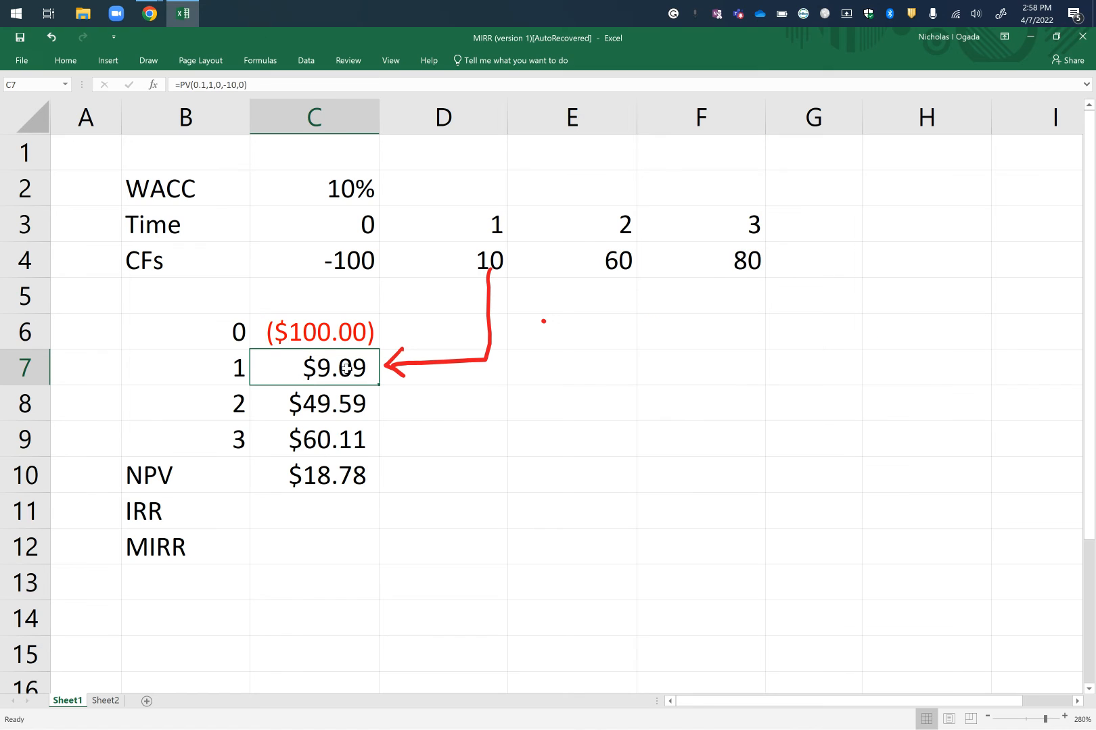
left_click(485, 271)
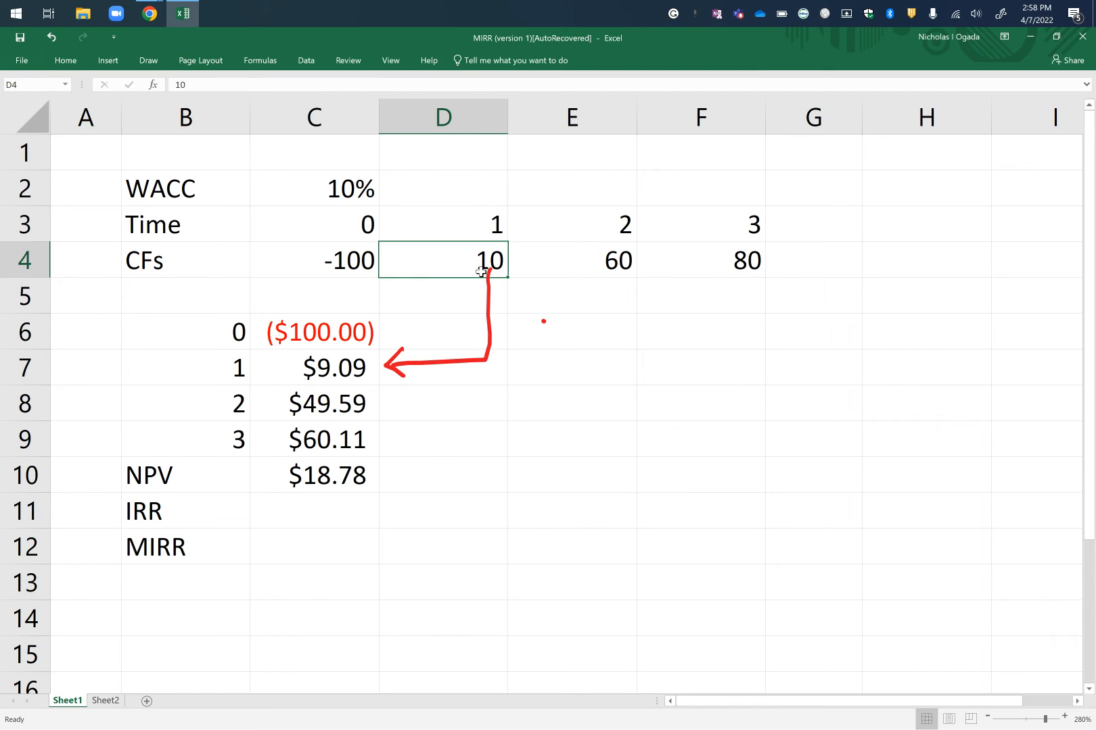
left_click(601, 264)
left_click(711, 277)
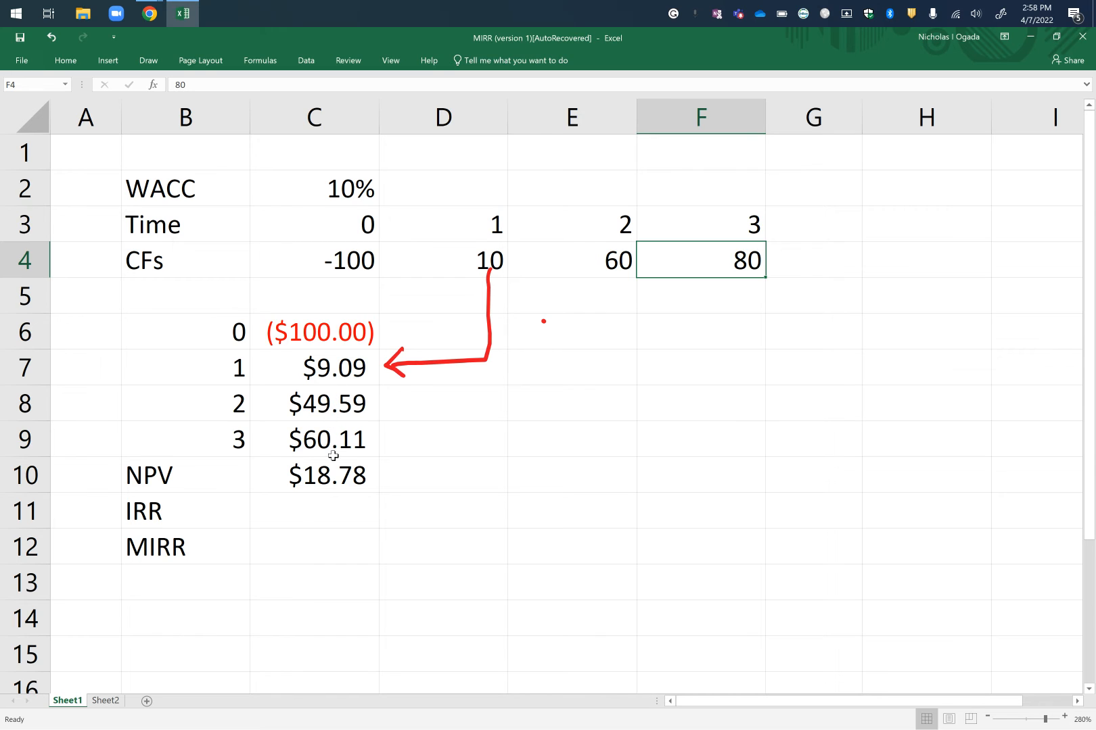
Total the present values of the time 1 to 3 cash flows in D9 with =SUM(C7:C9).
left_click(420, 435)
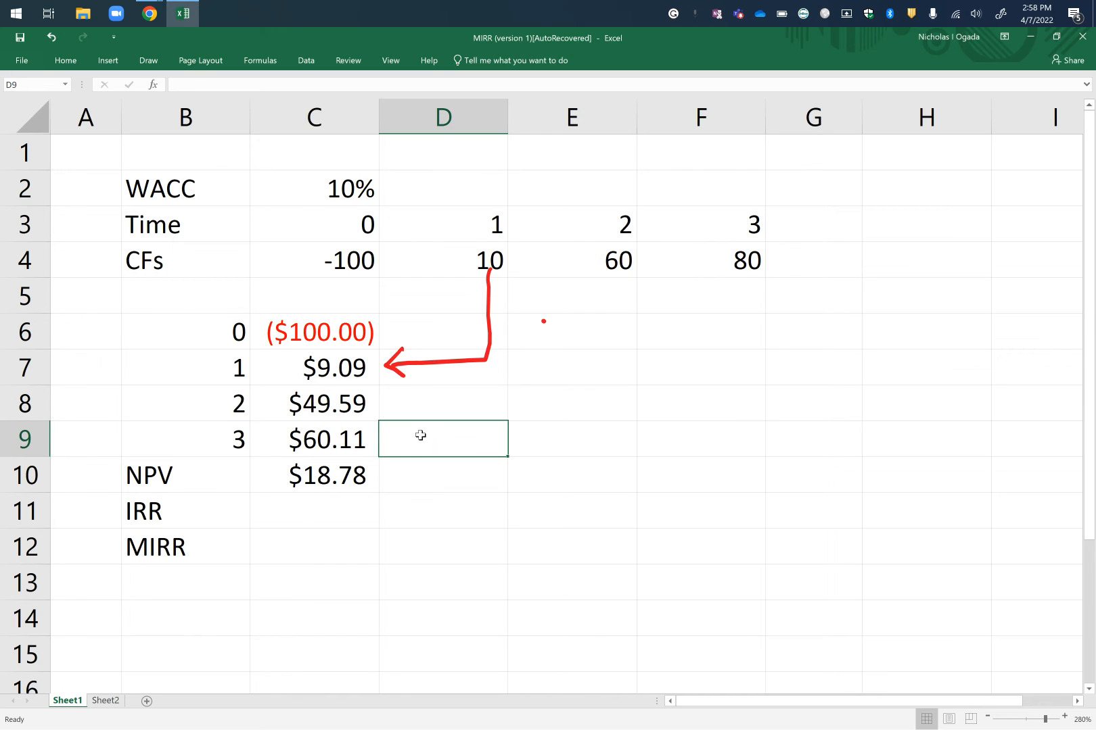
type("=(")
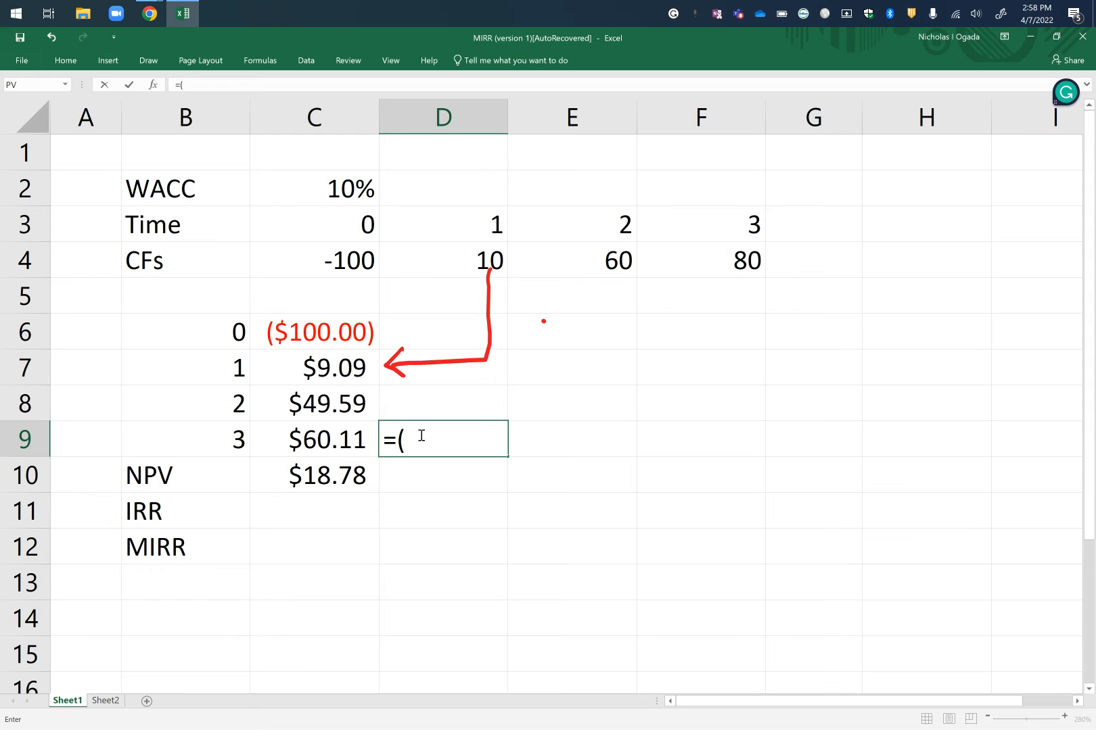
key("BackSpace")
type("S")
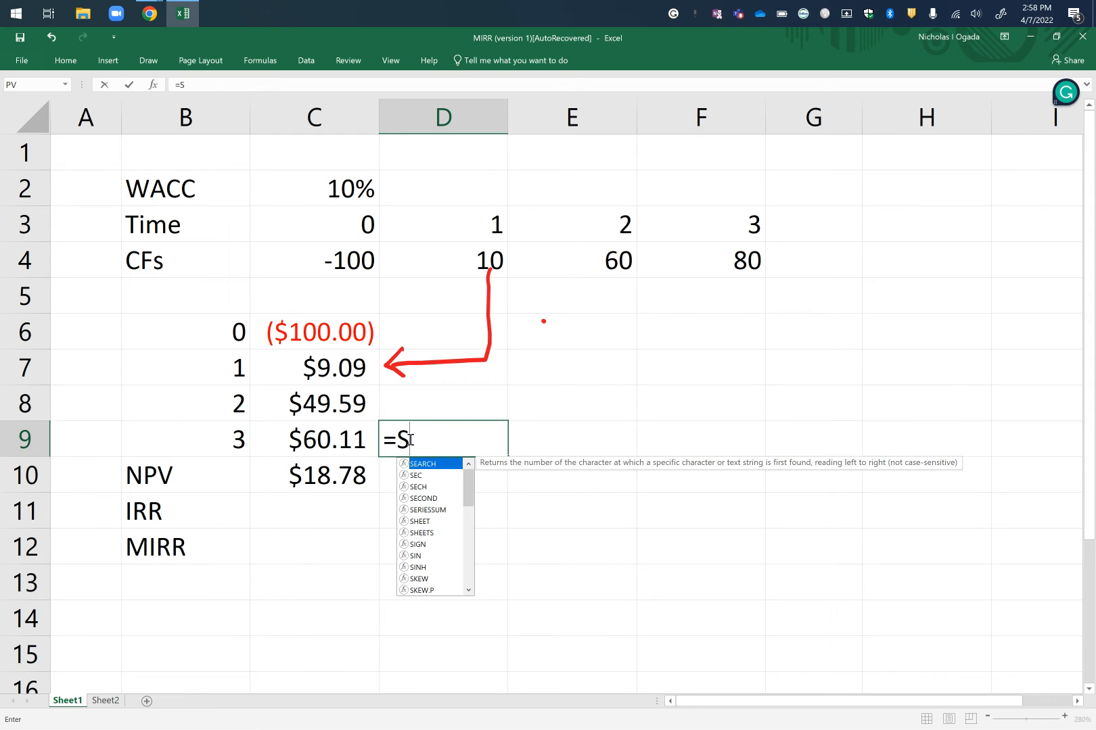
type("UM(")
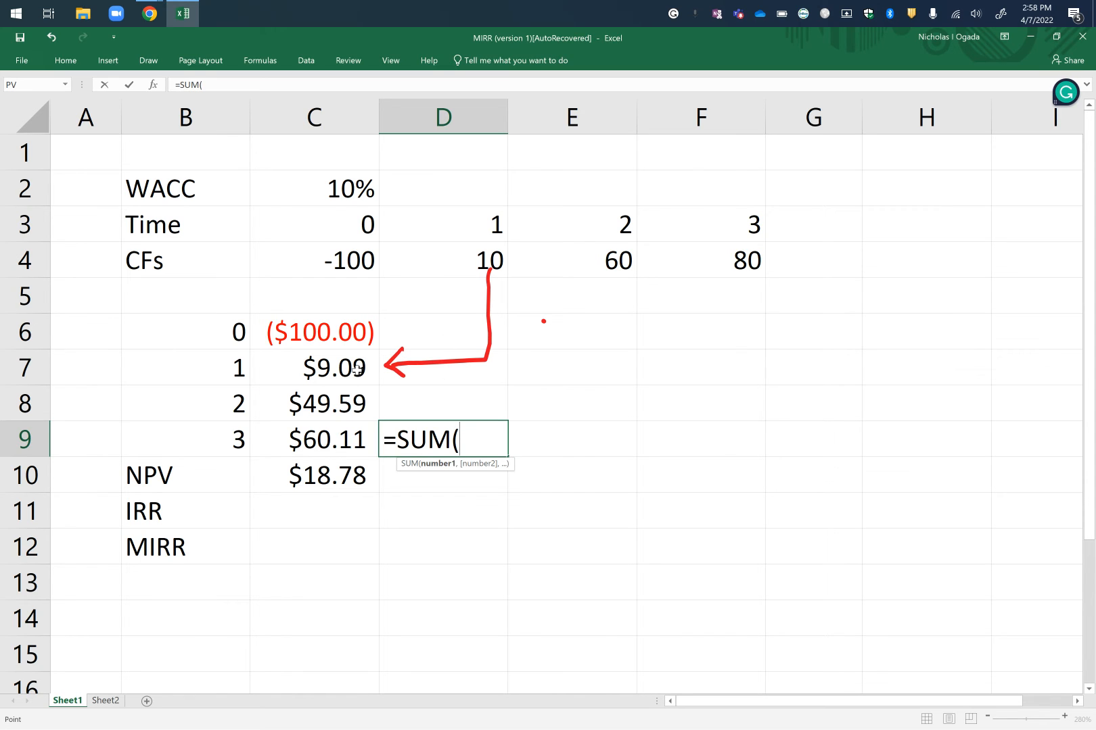
left_click_drag(356, 369, 349, 440)
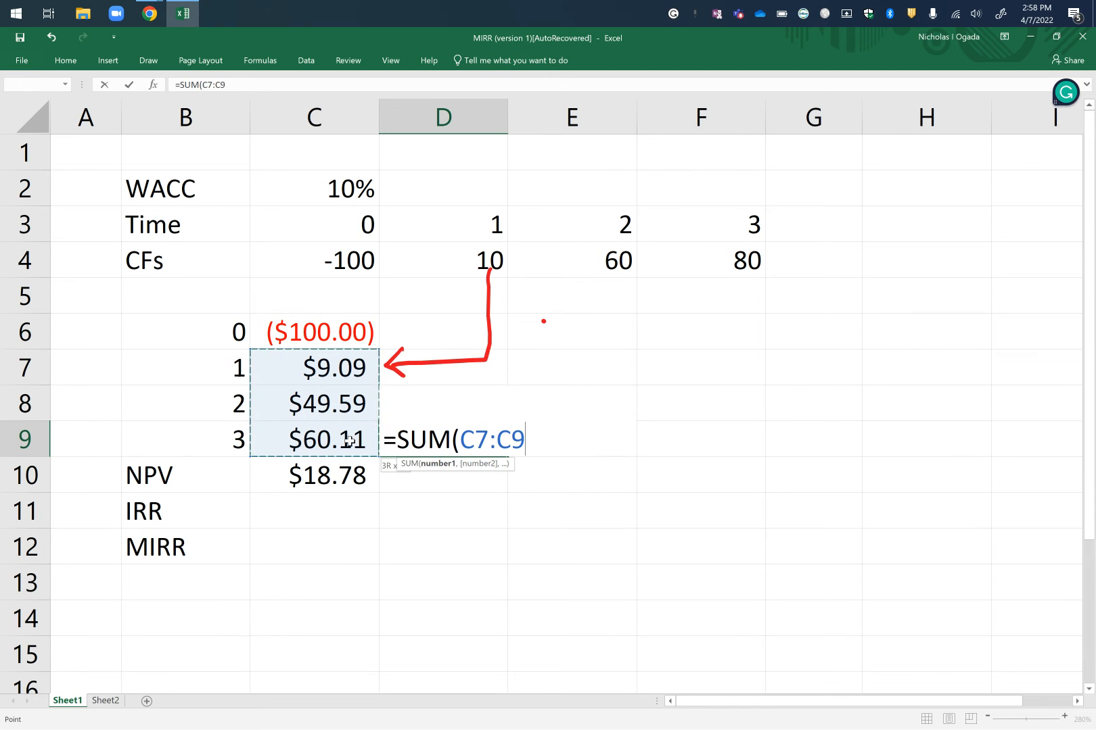
key("Return")
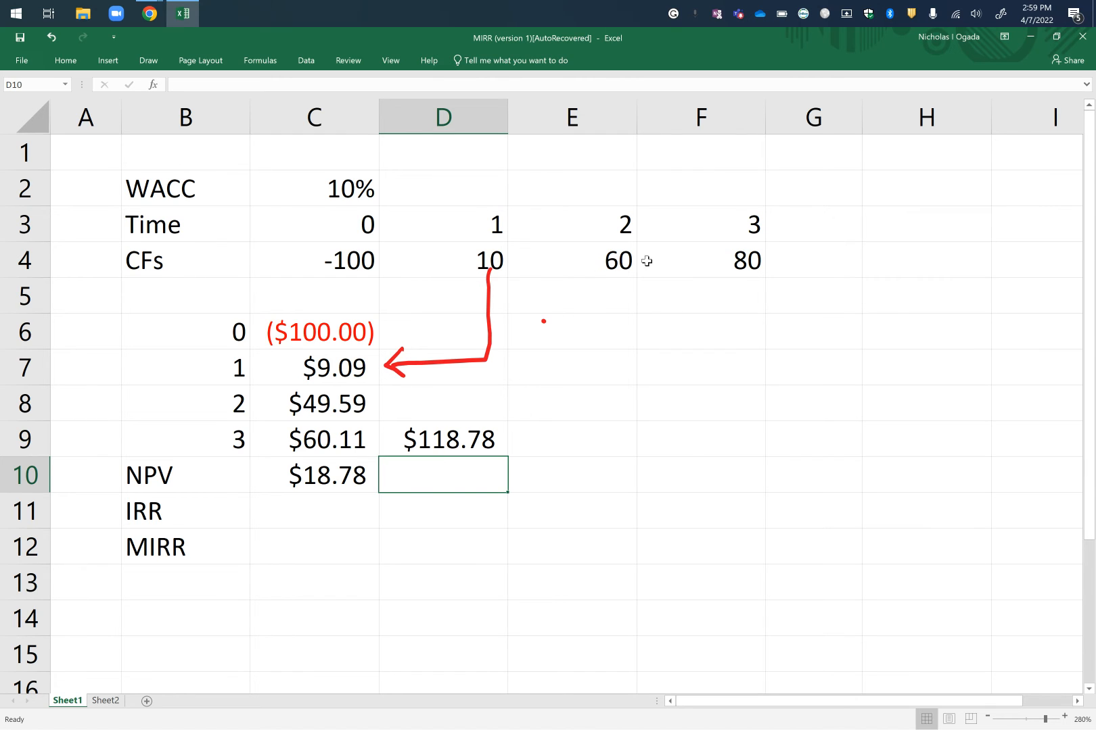
Calculate the combined present value of the time 1 to 3 cash flows in E9 with =NPV(0.10,D4:F4).
left_click(558, 447)
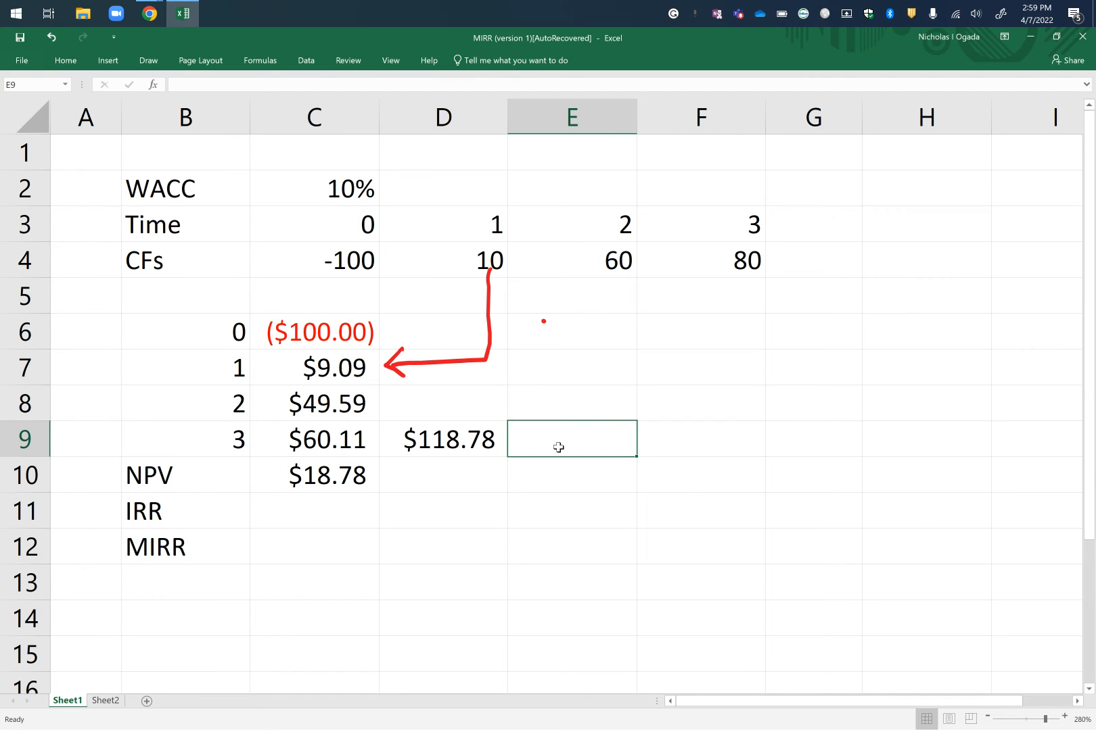
type("=")
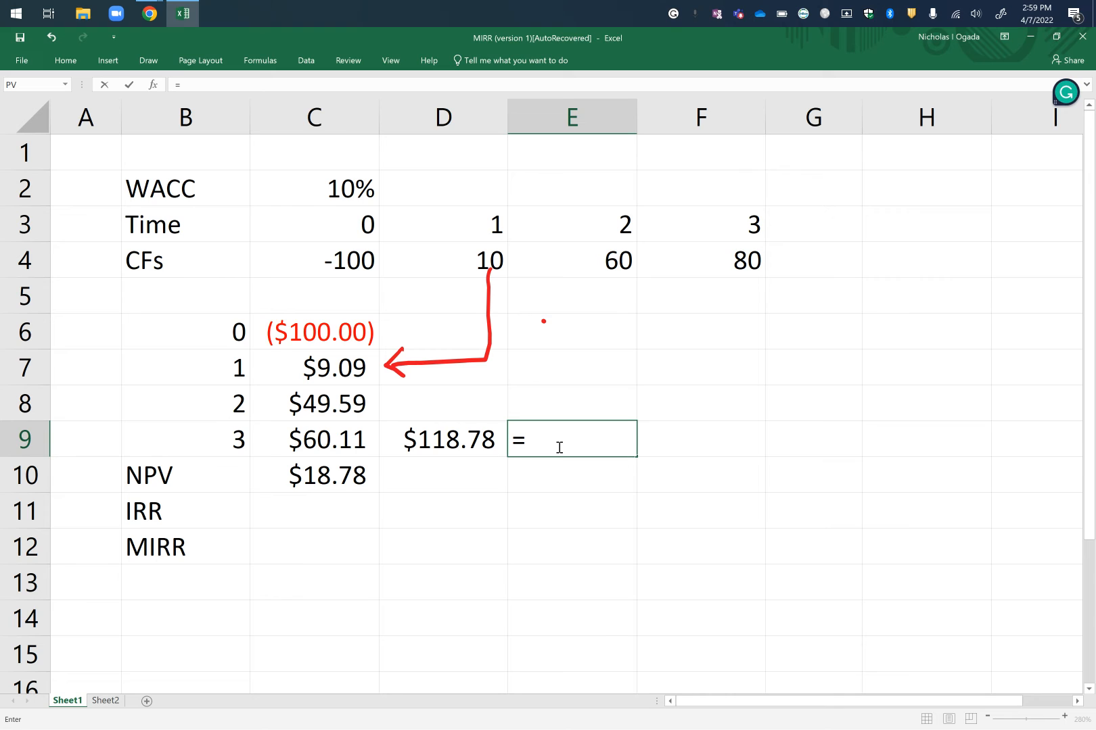
type("NPV")
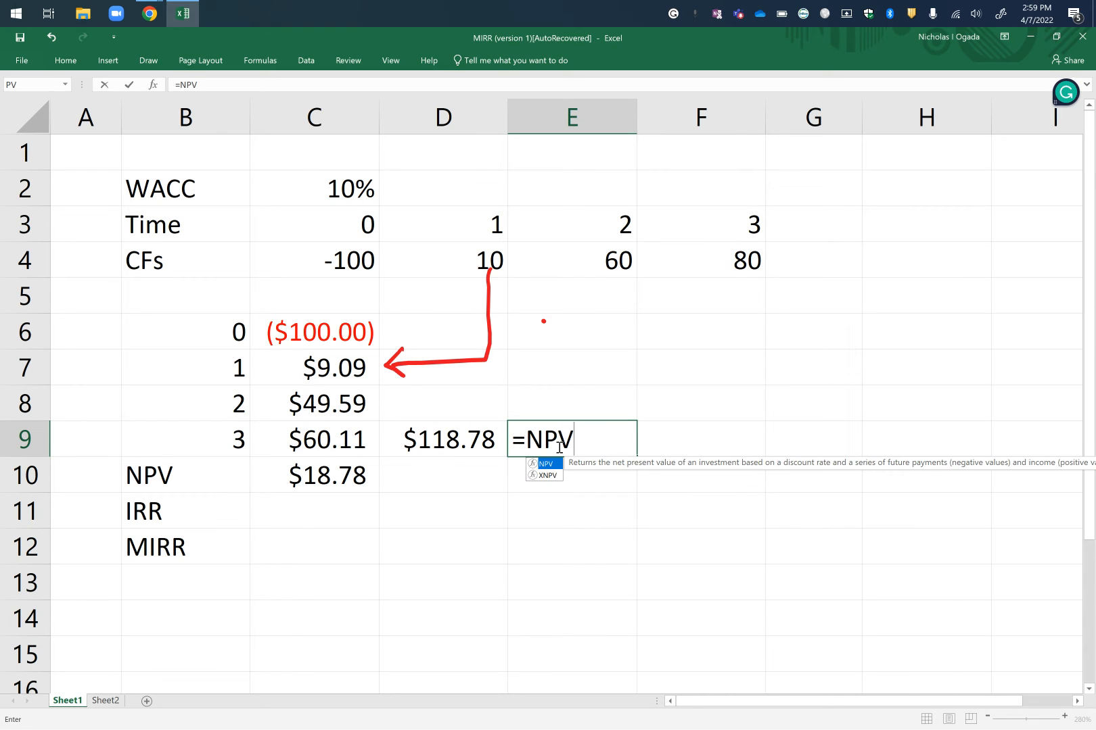
key("BackSpace")
key("BackSpace")
key("BackSpace")
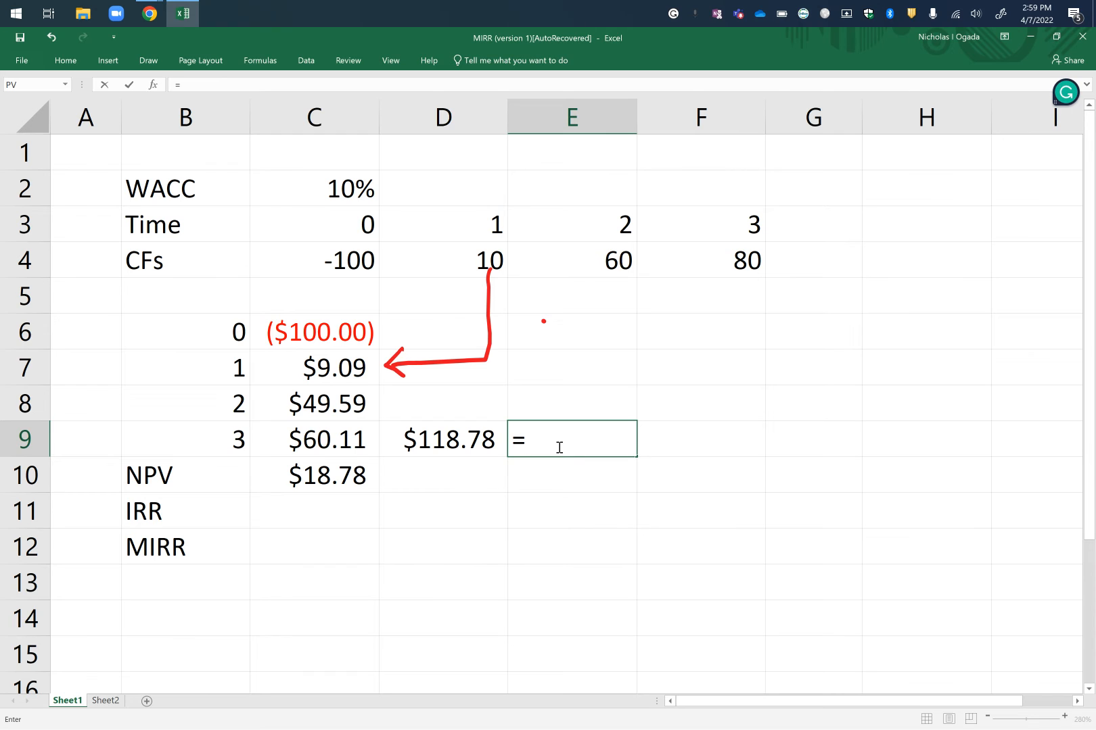
type("NPV(")
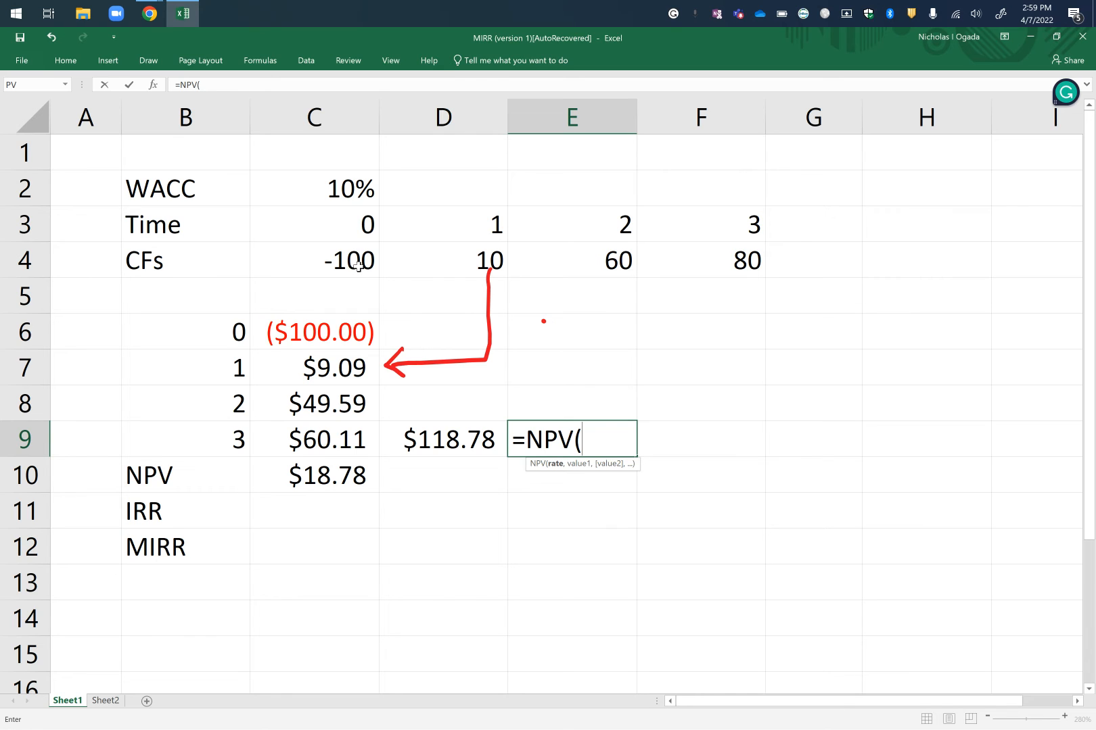
left_click(493, 257)
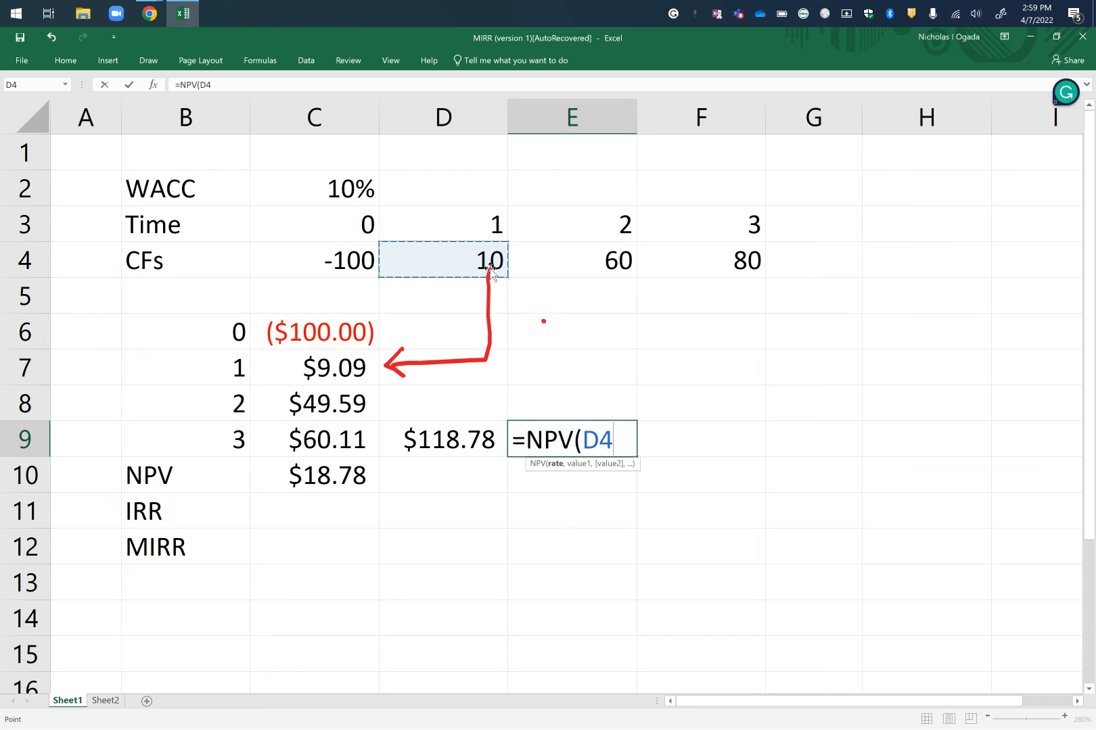
key("BackSpace")
key("BackSpace")
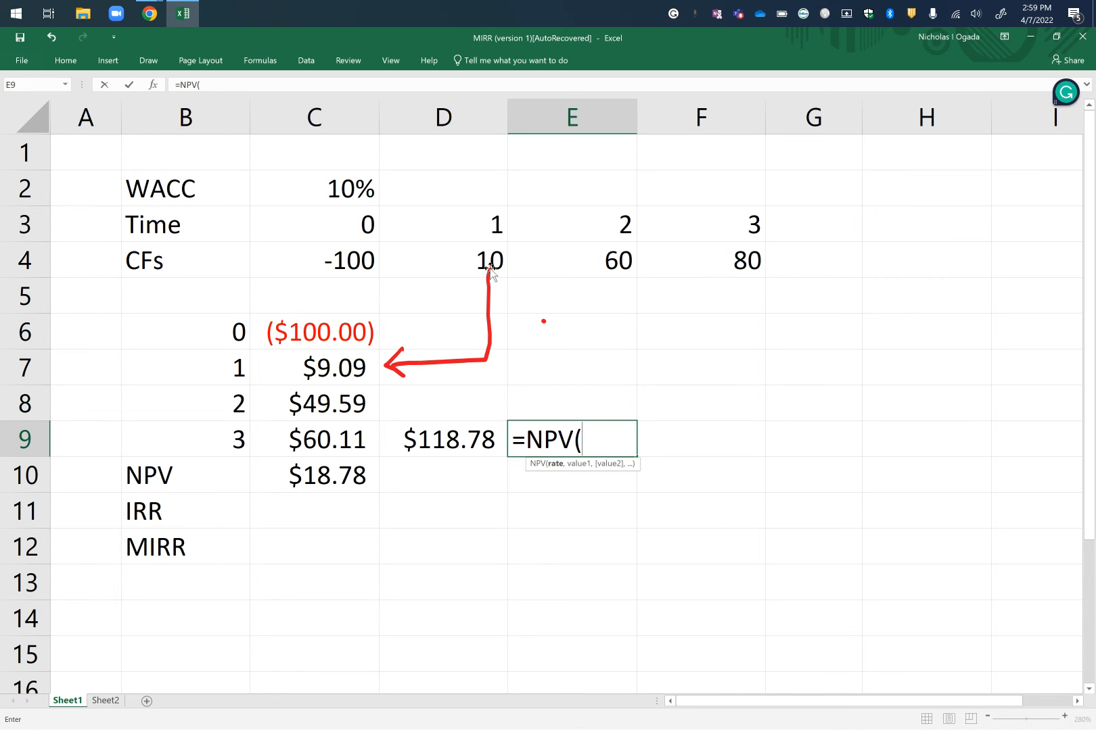
type("0.10,")
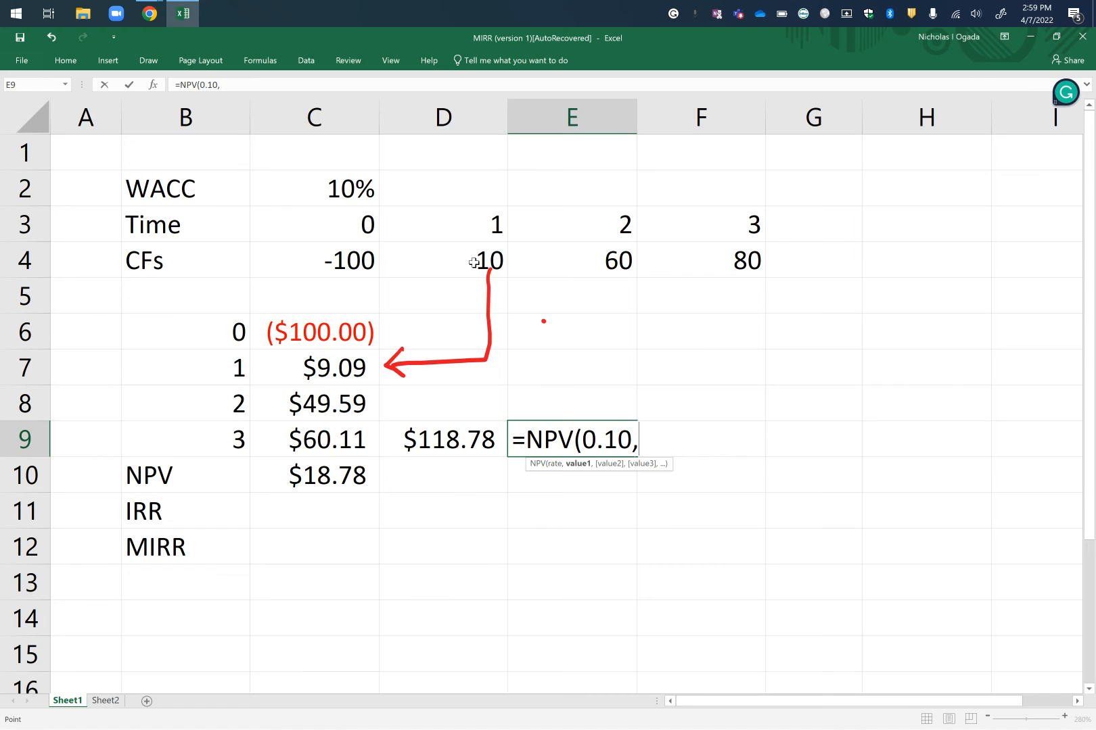
left_click_drag(474, 263, 748, 268)
type(")")
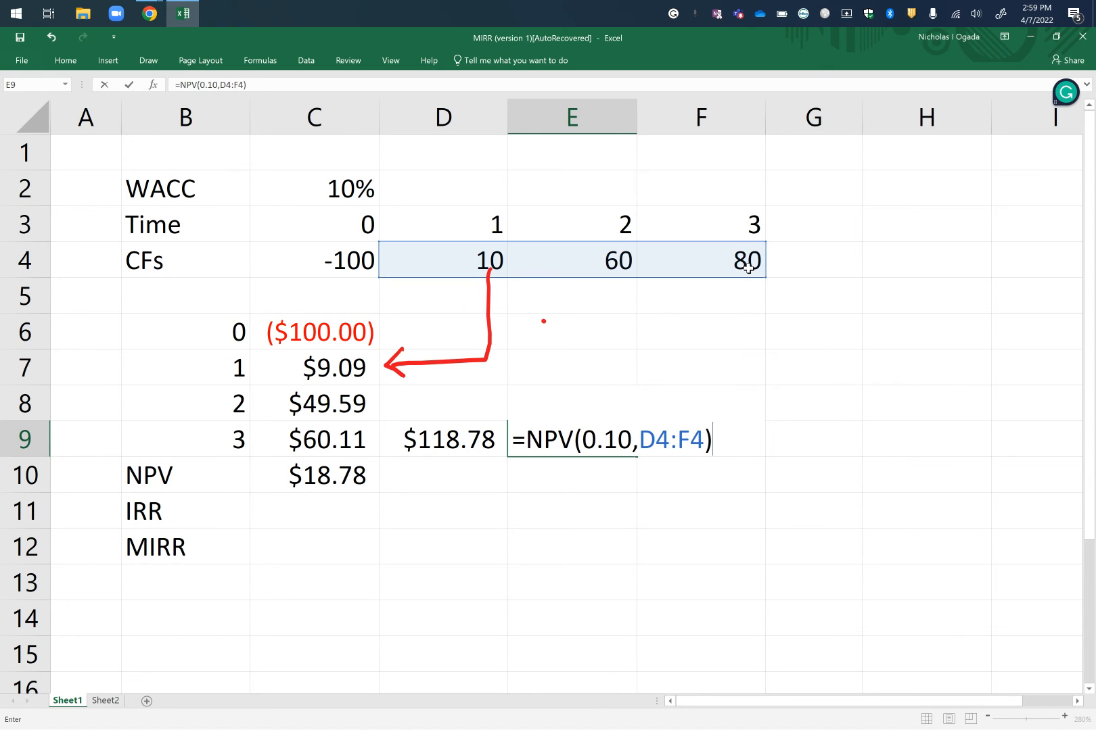
key("Return")
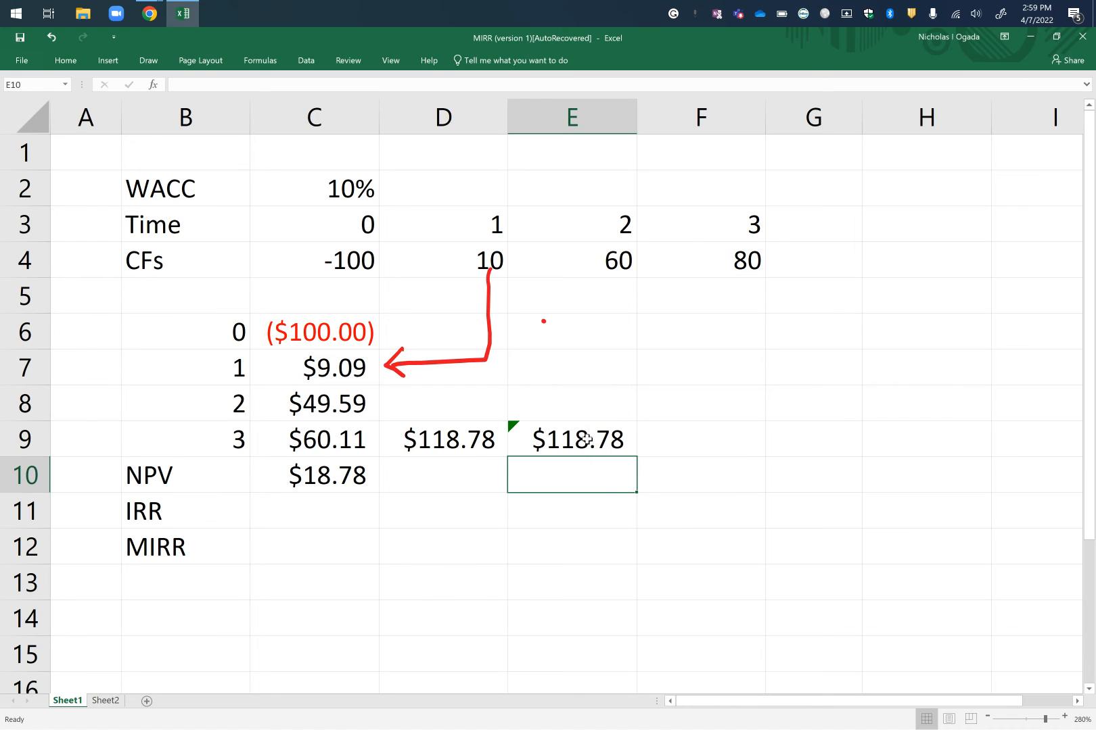
Compare the SUM result in D9 with the NPV function result in E9.
left_click(441, 441)
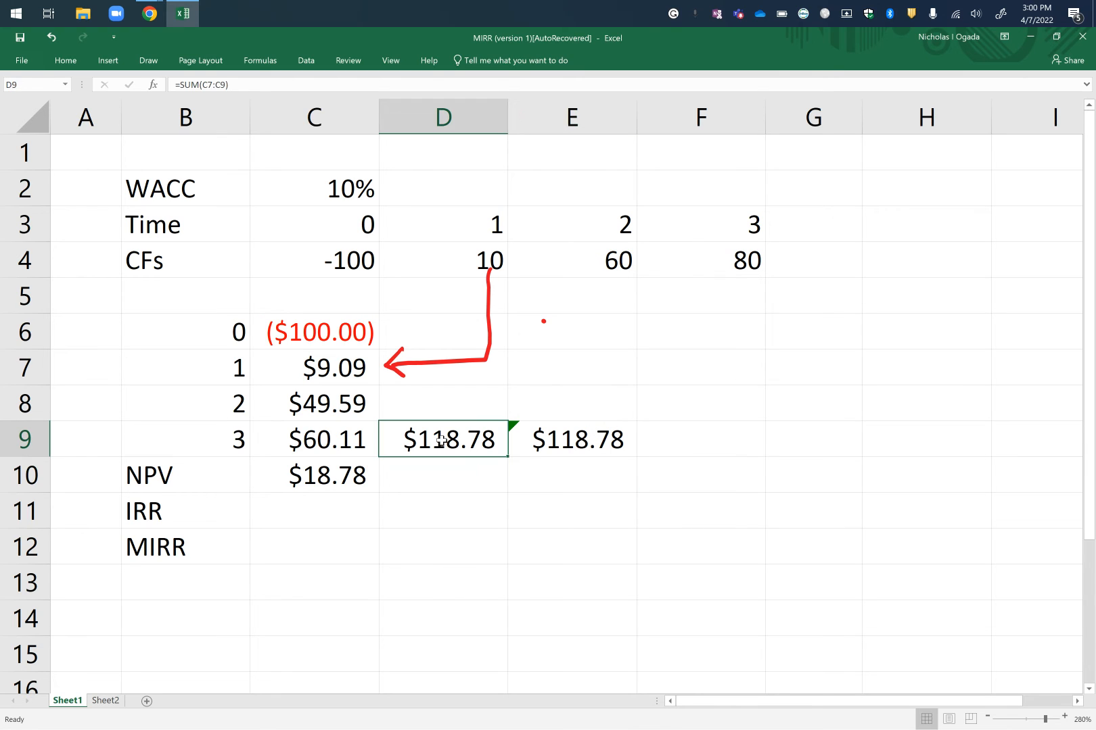
left_click(576, 441)
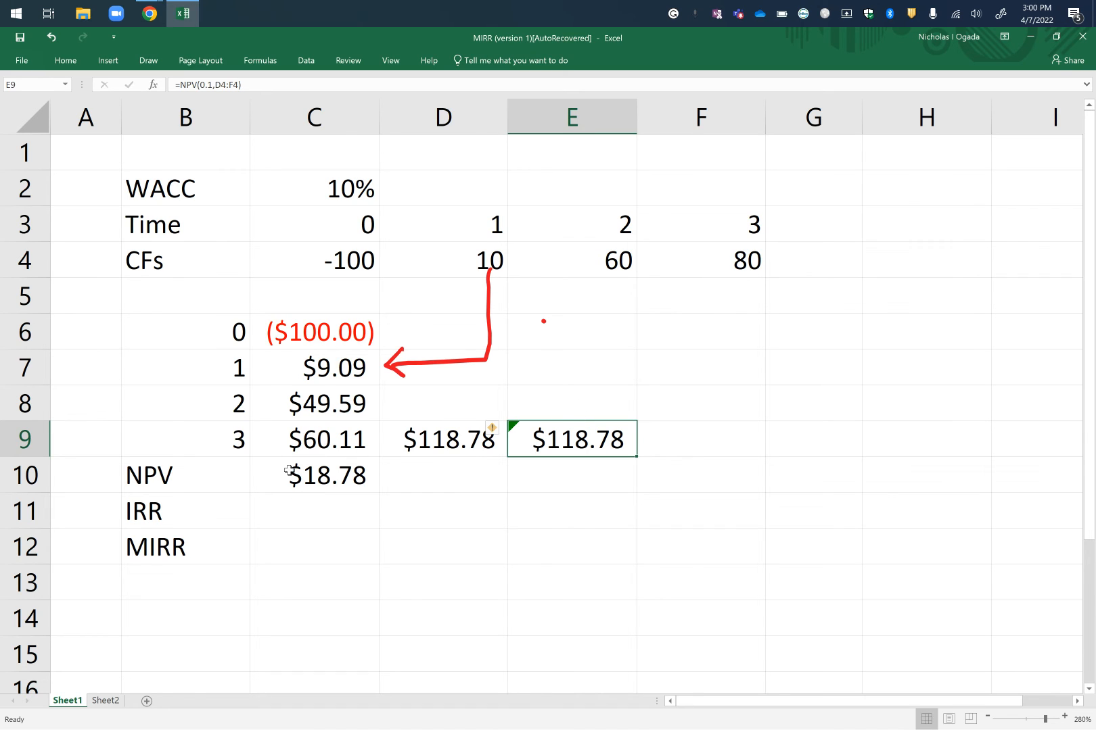
left_click(555, 480)
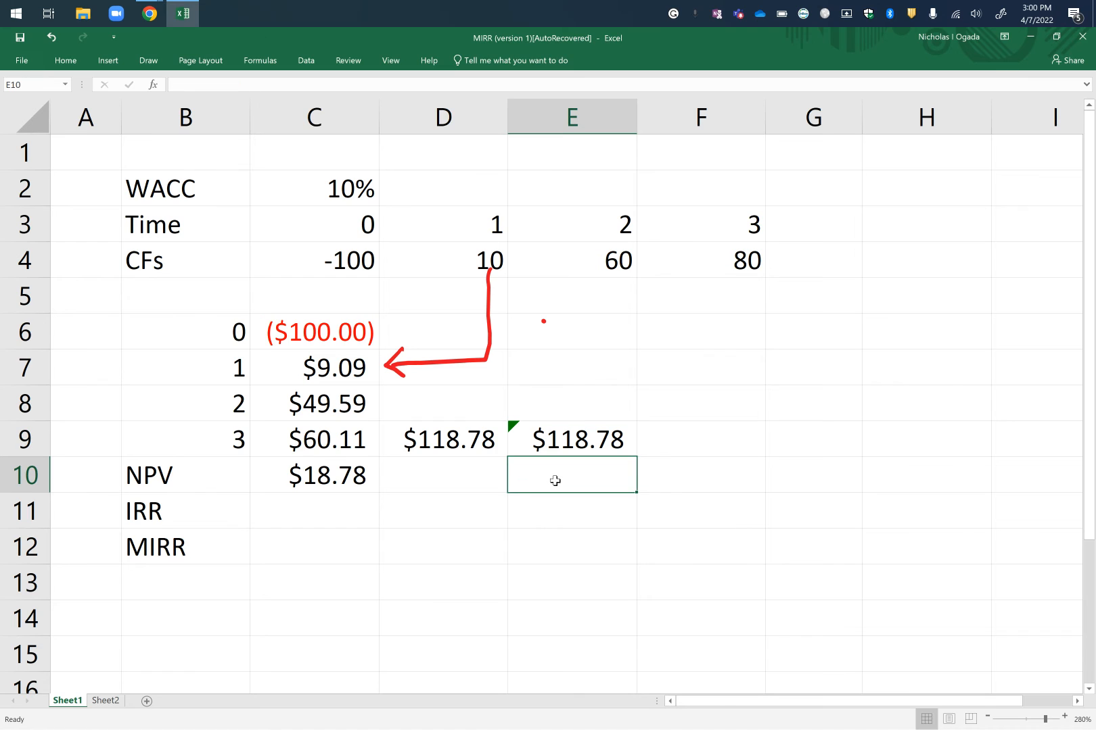
type("=(")
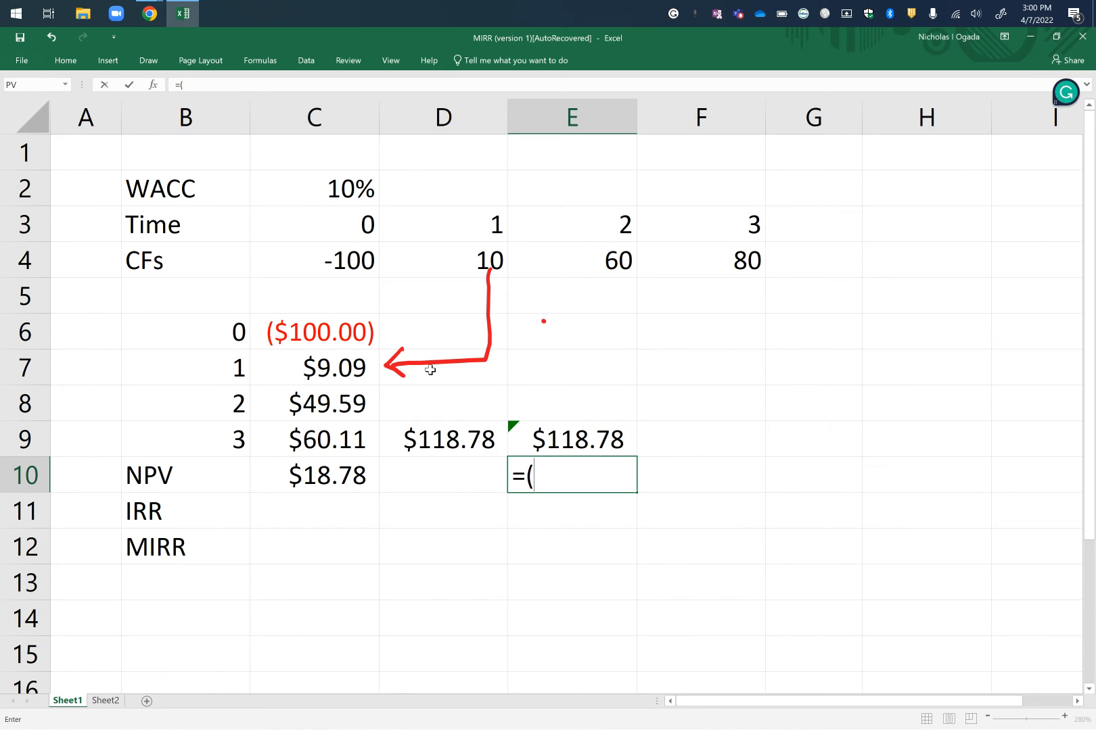
left_click(354, 263)
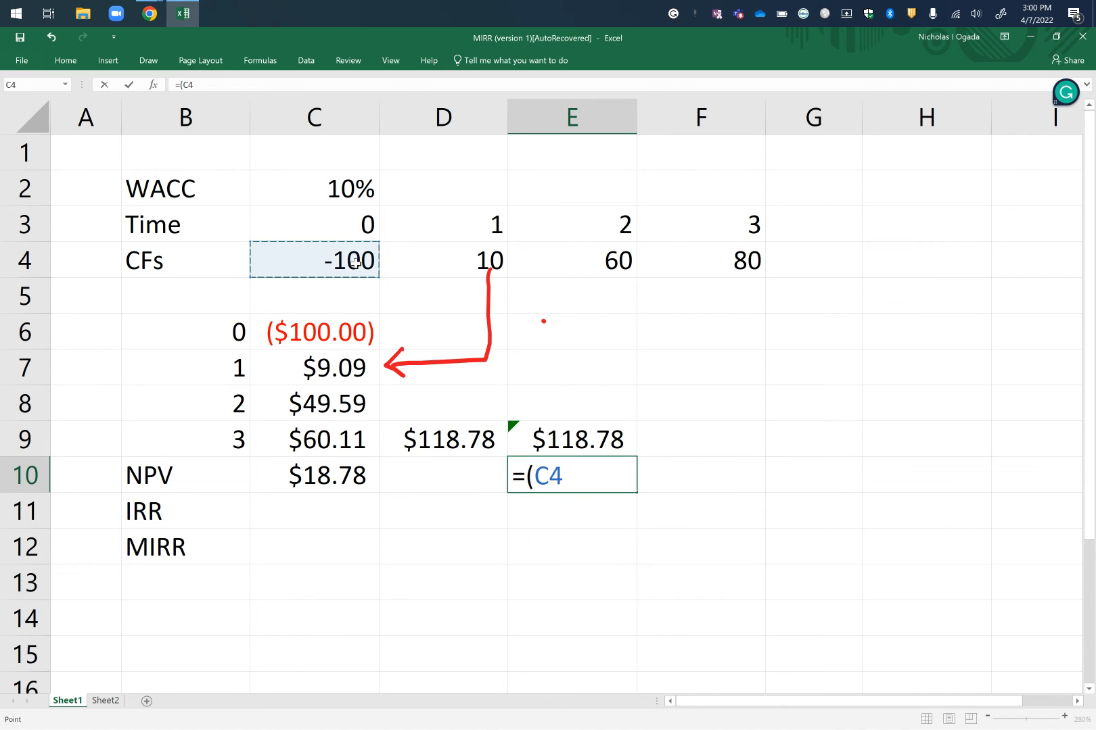
type("+")
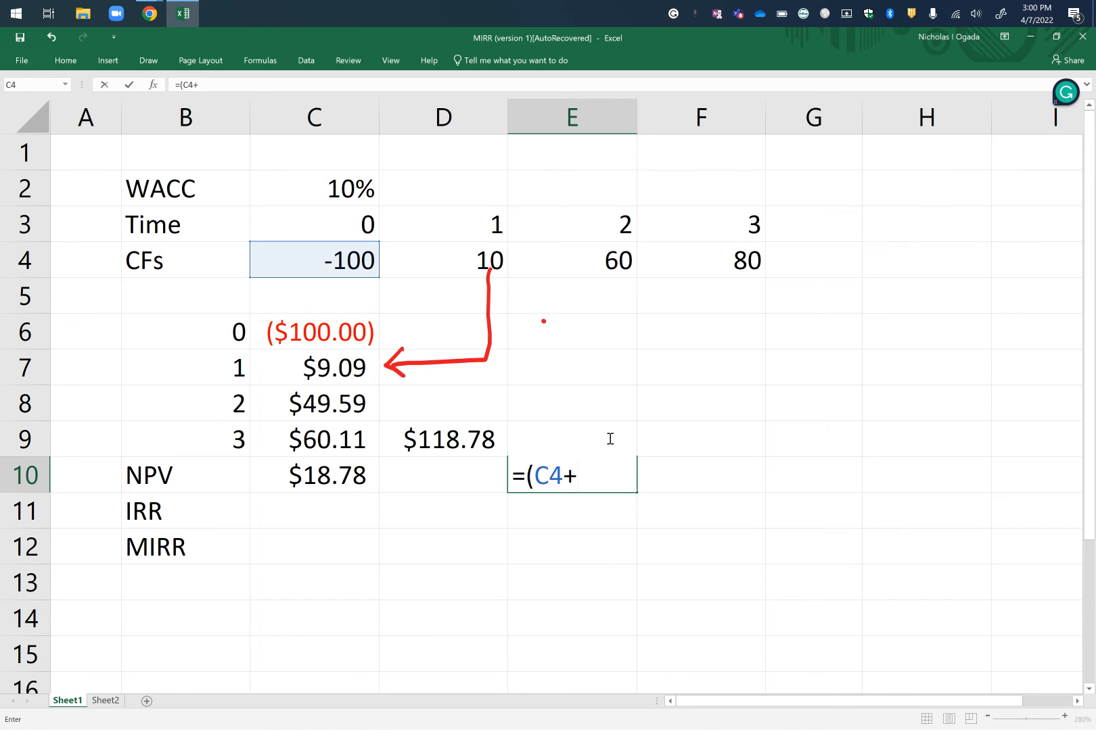
type("E")
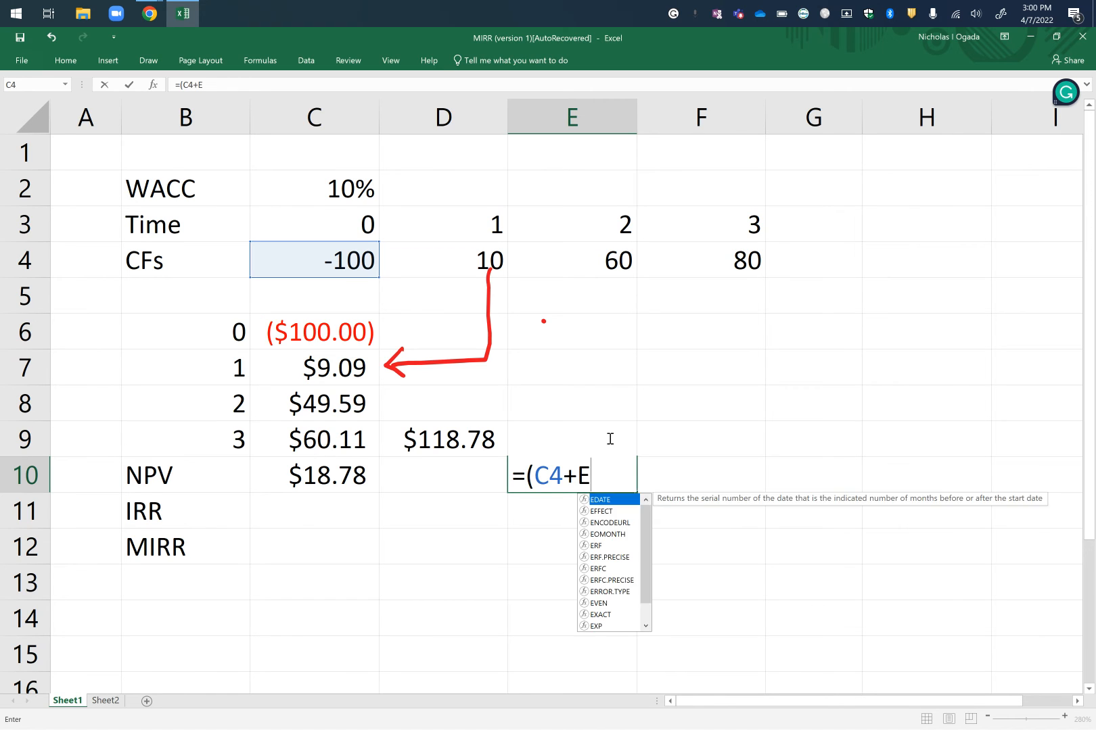
type("3)")
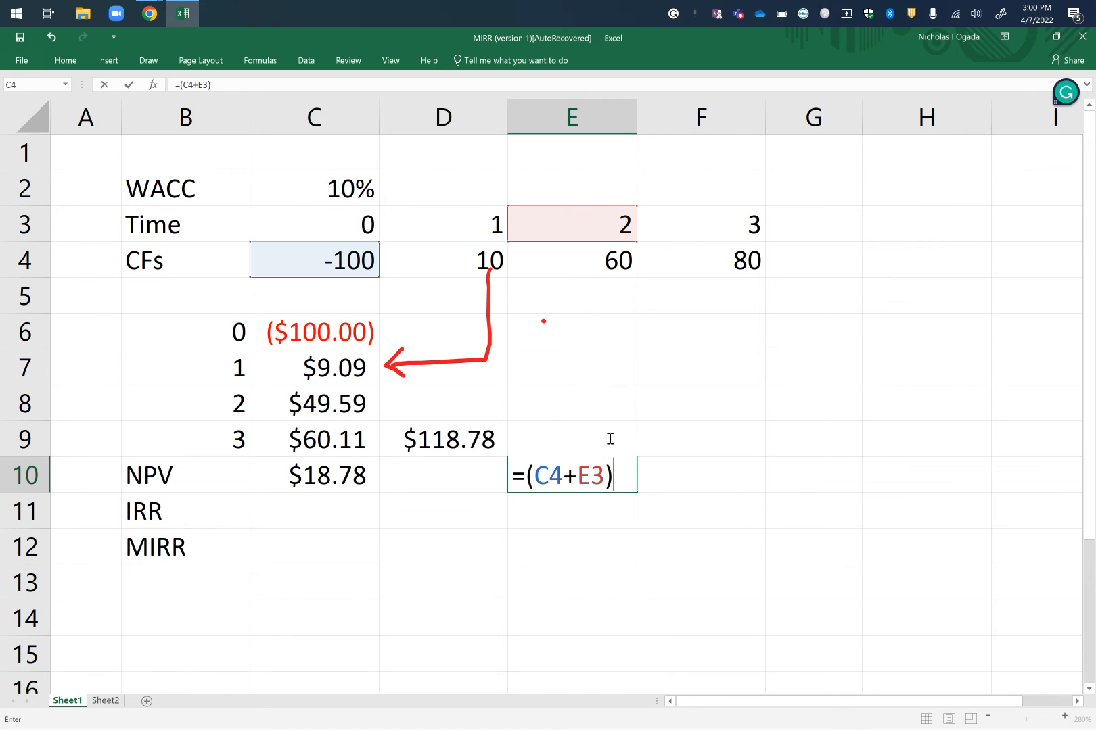
key("Return")
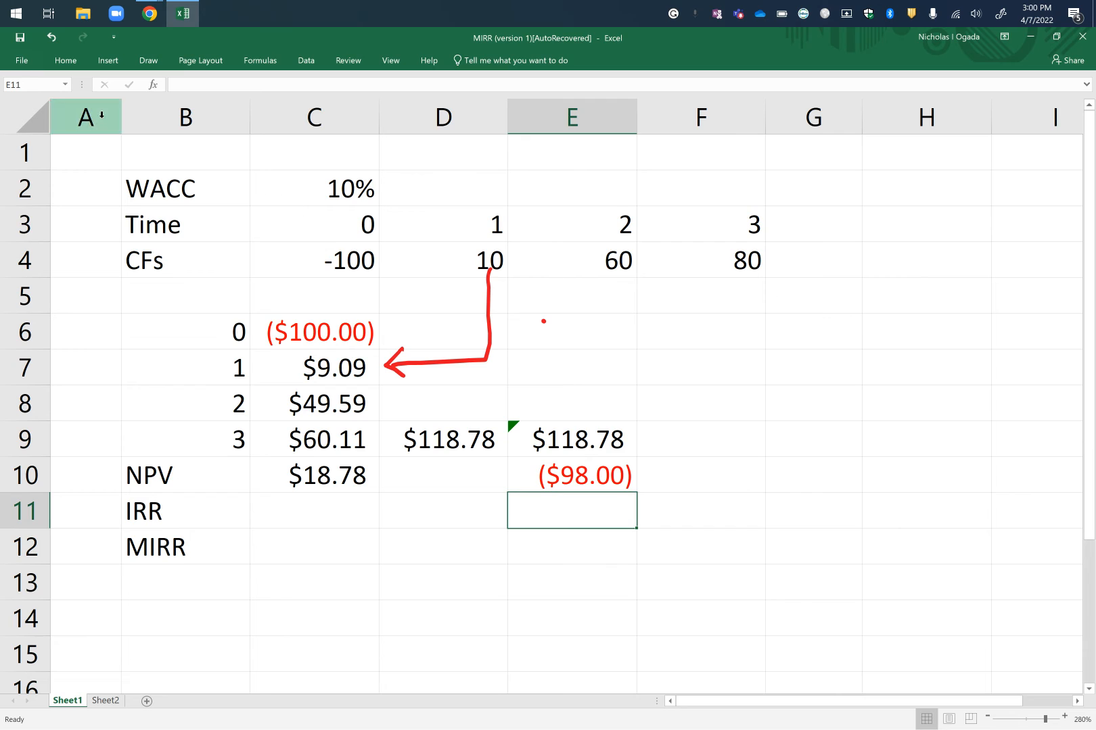
left_click(579, 447)
left_click(576, 475)
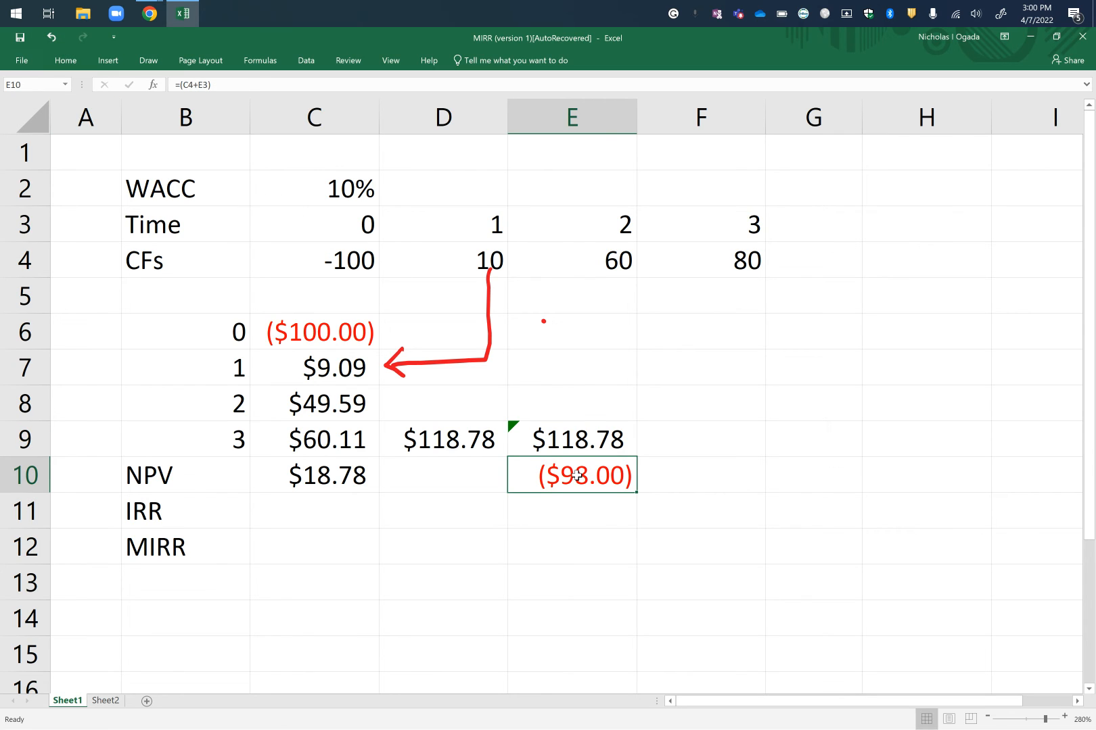
key("Delete")
Calculate the NPV in E10 by adding the time 0 cash flow to the NPV function result with =(E9+C4).
type("=")
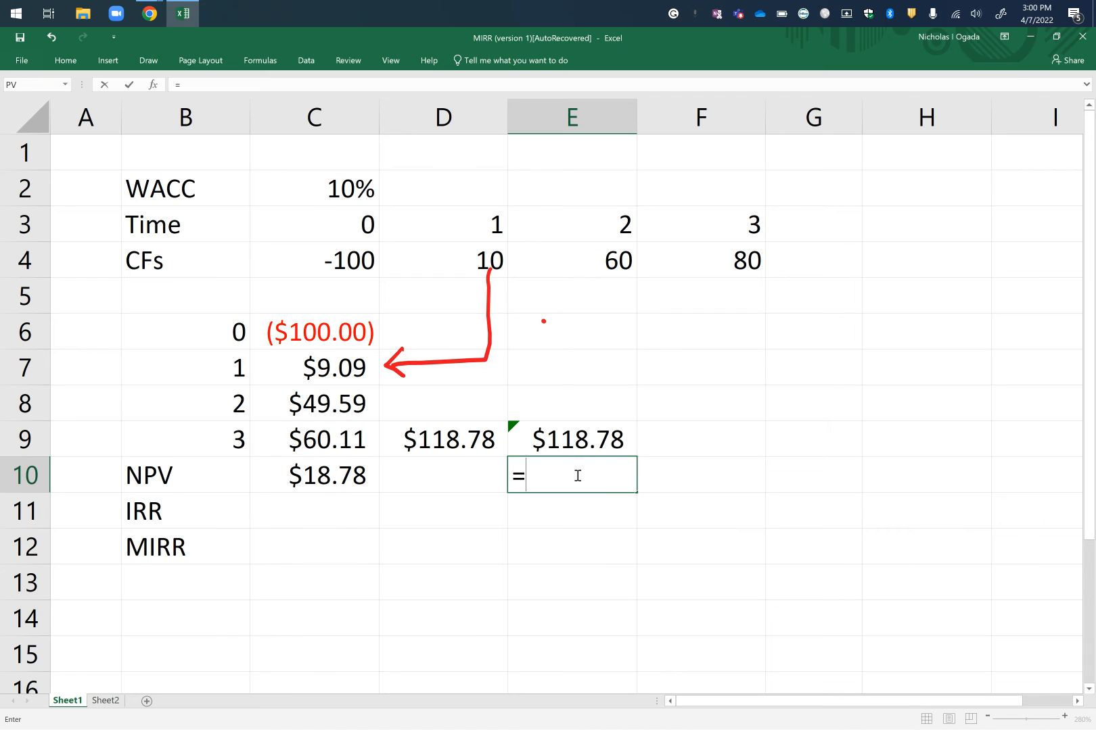
type("(")
left_click(575, 441)
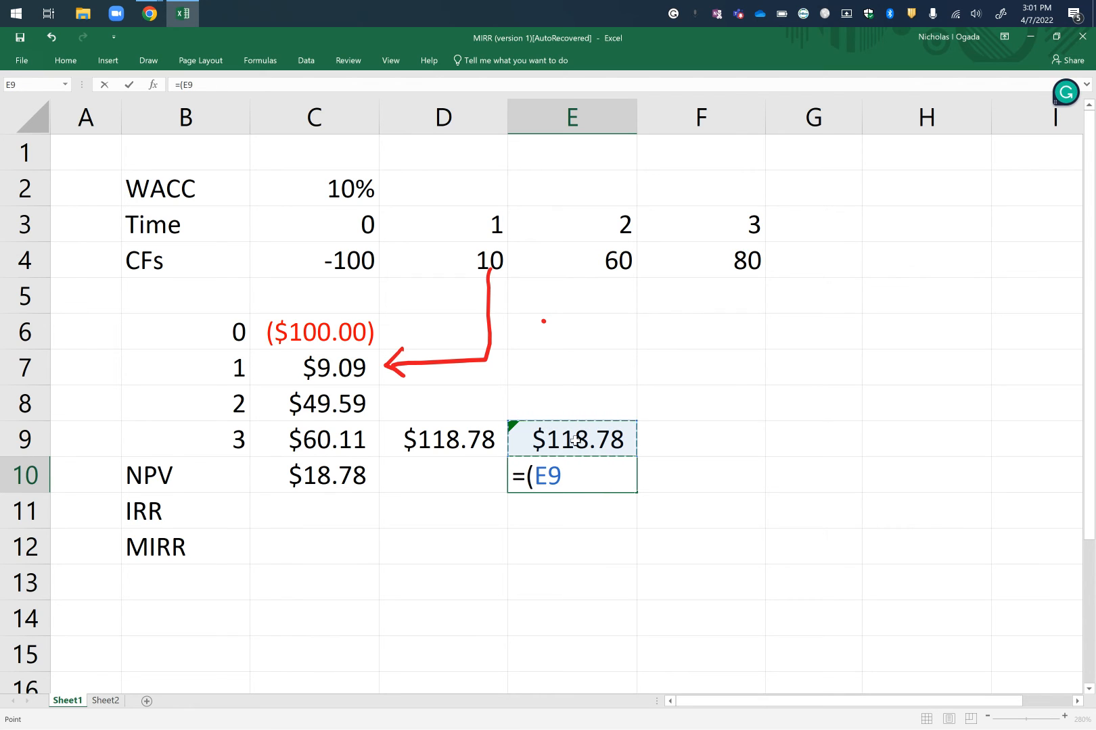
type("+")
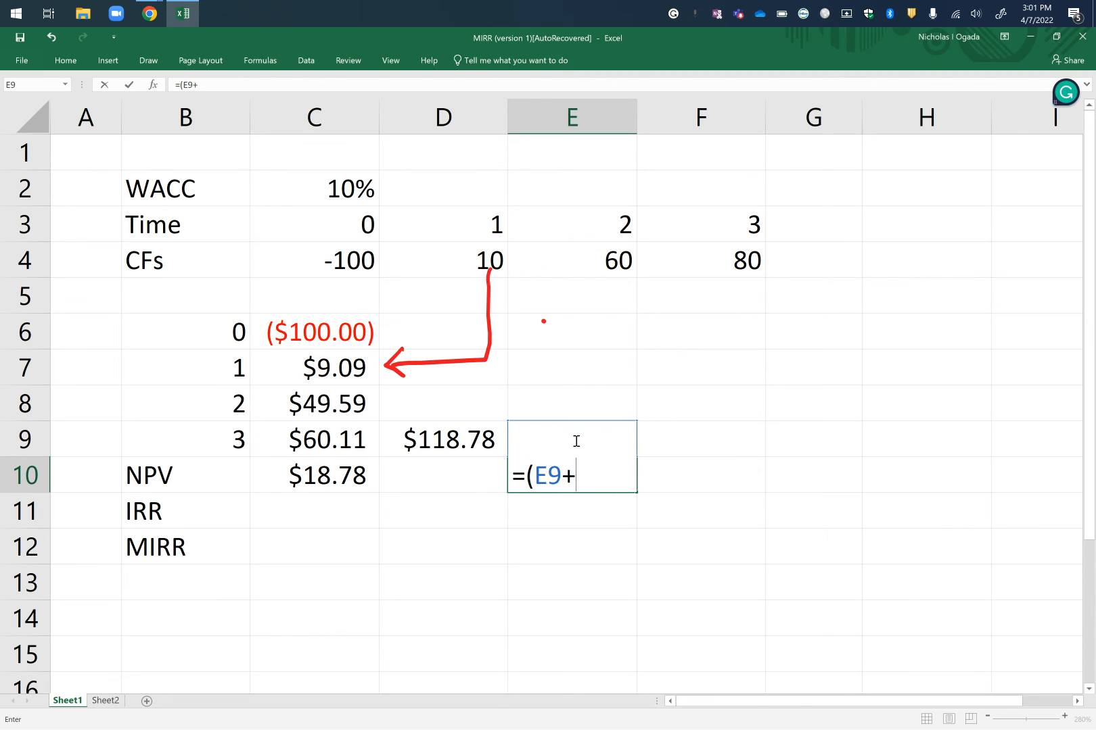
left_click(353, 262)
type(")")
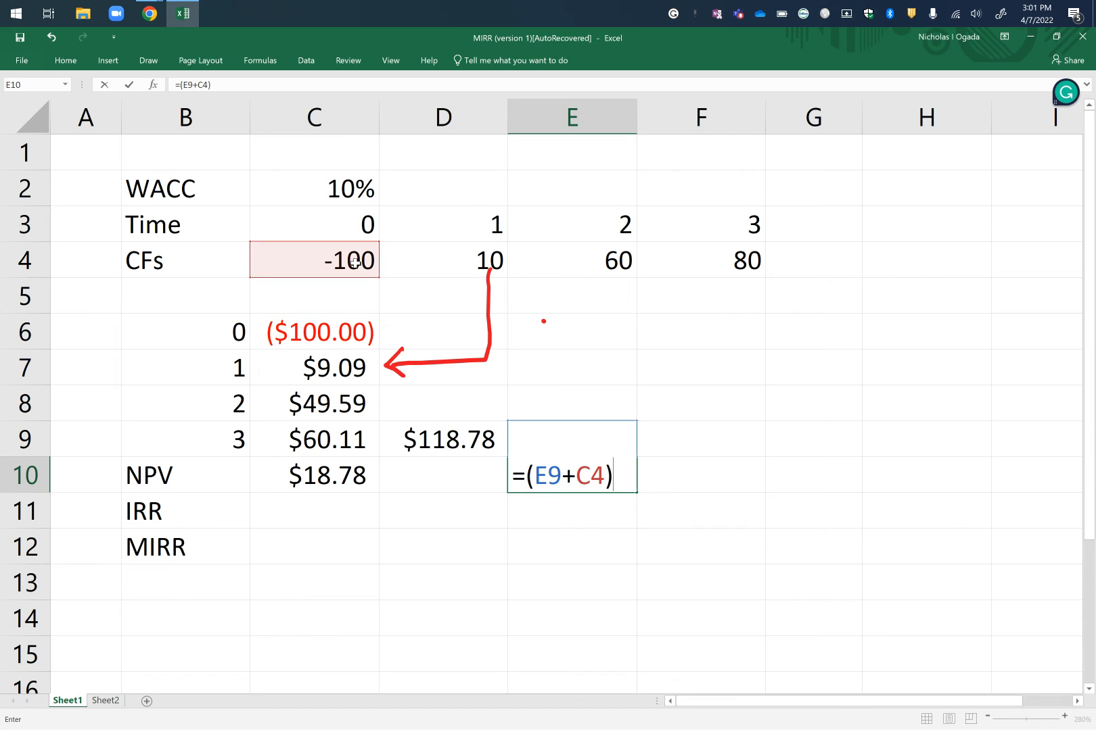
key("Return")
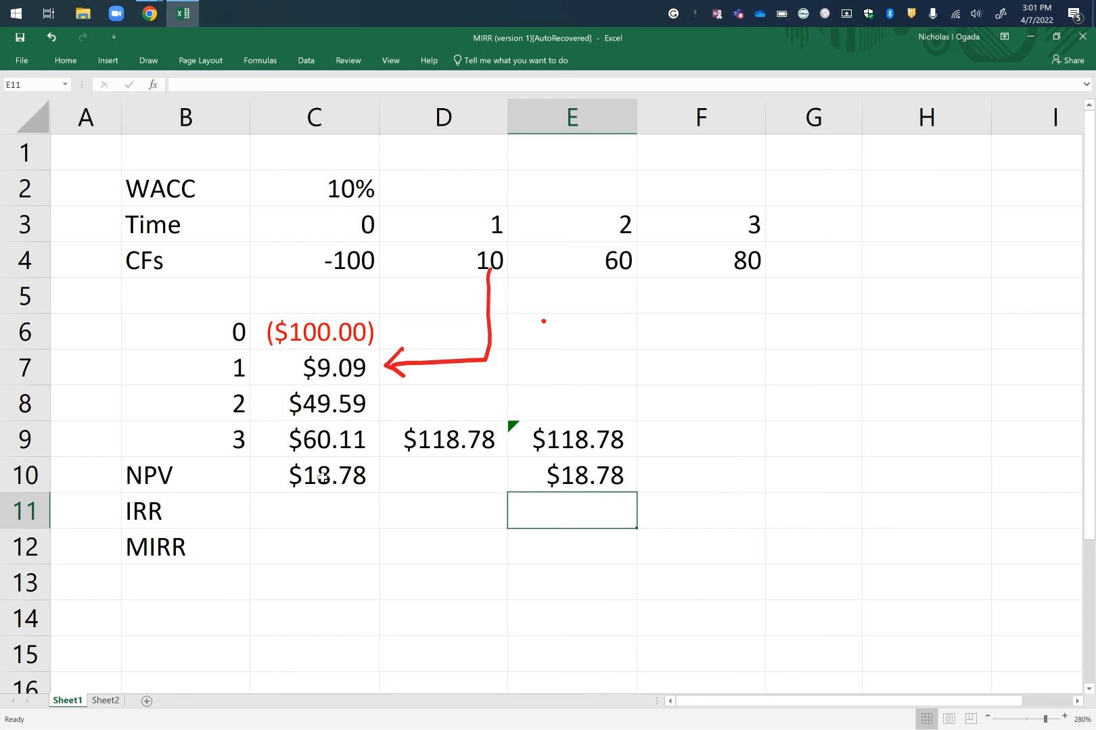
left_click(566, 481)
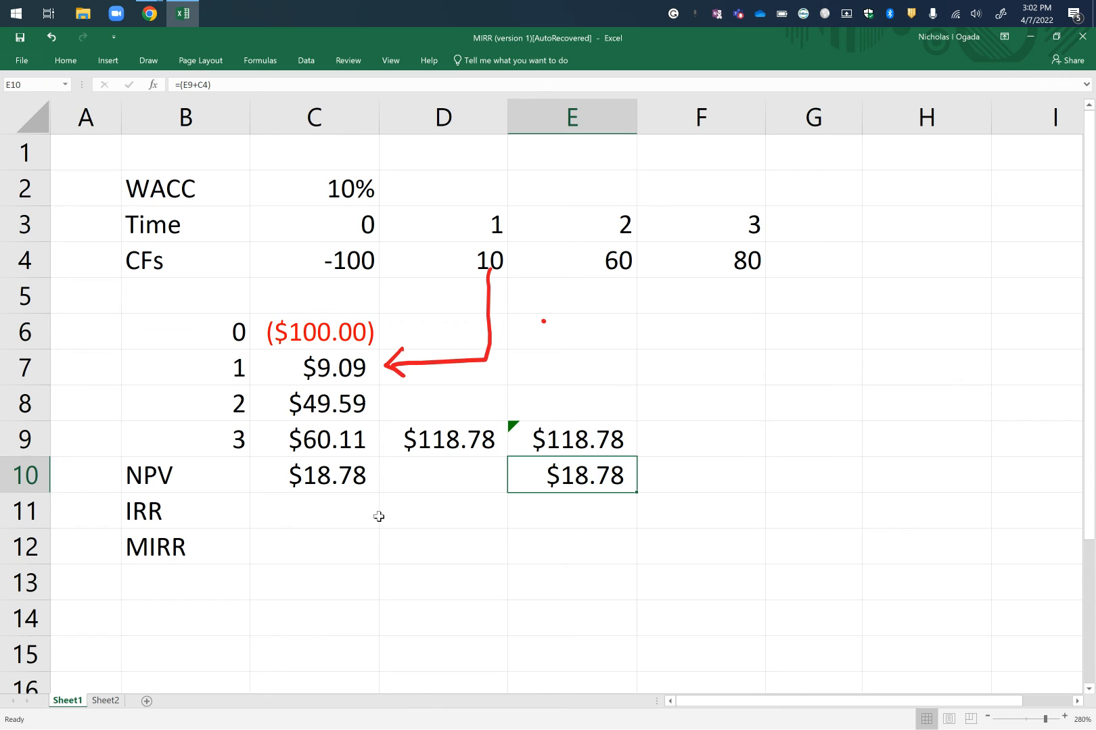
Calculate the project's IRR in C11 from the time 0 to 3 cash flows with =IRR(C4:F4).
left_click(297, 506)
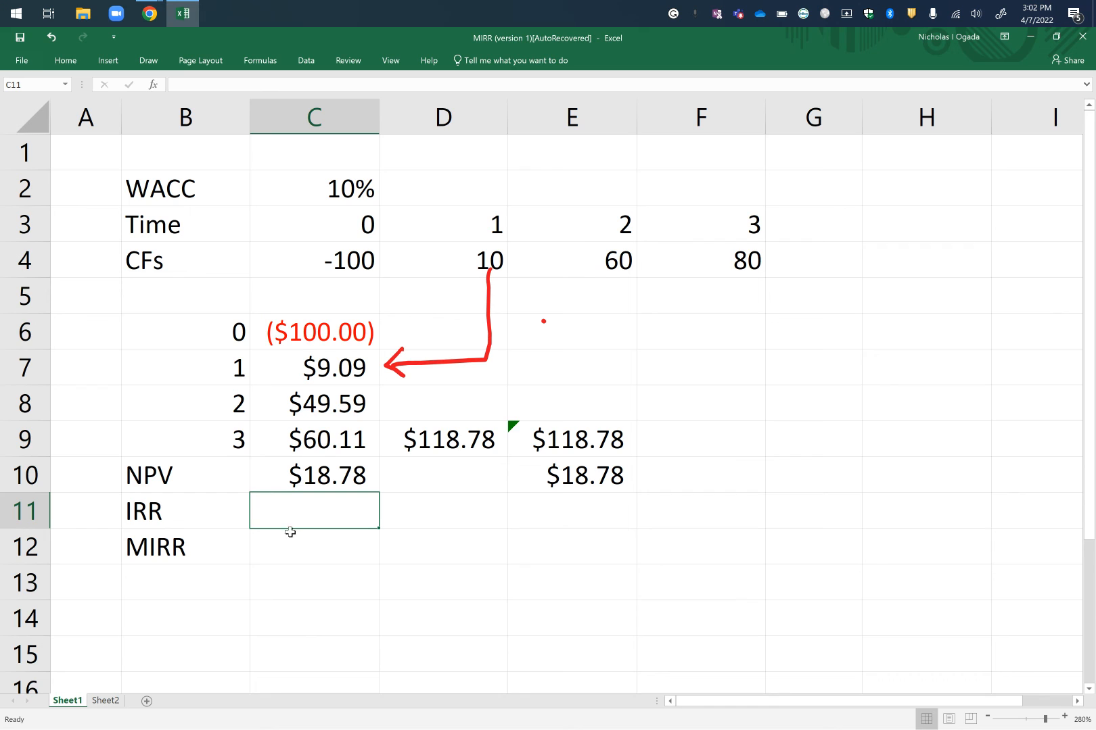
type("=")
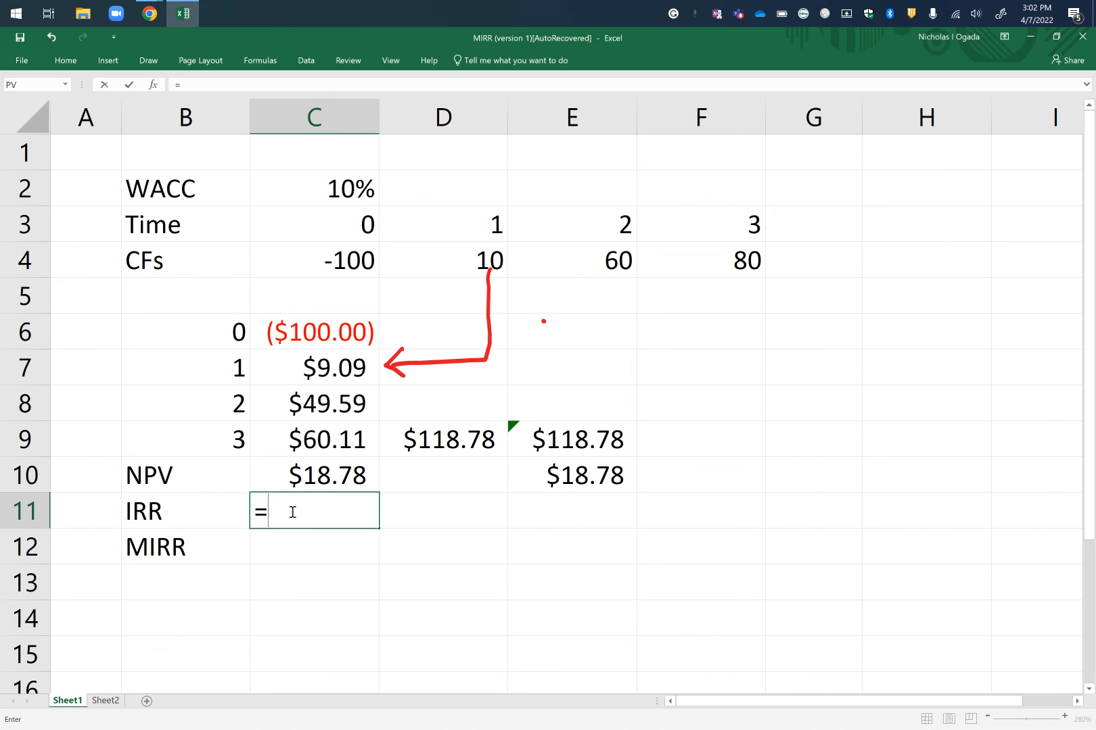
type("R")
key("BackSpace")
type("I")
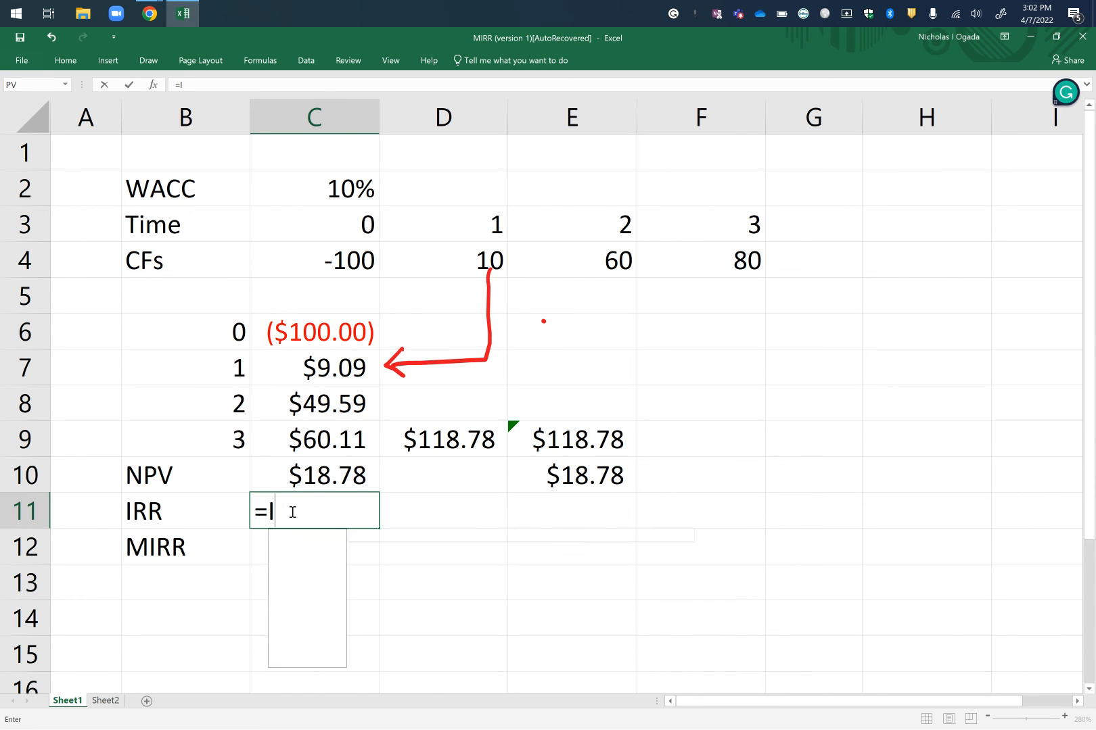
type("RR(")
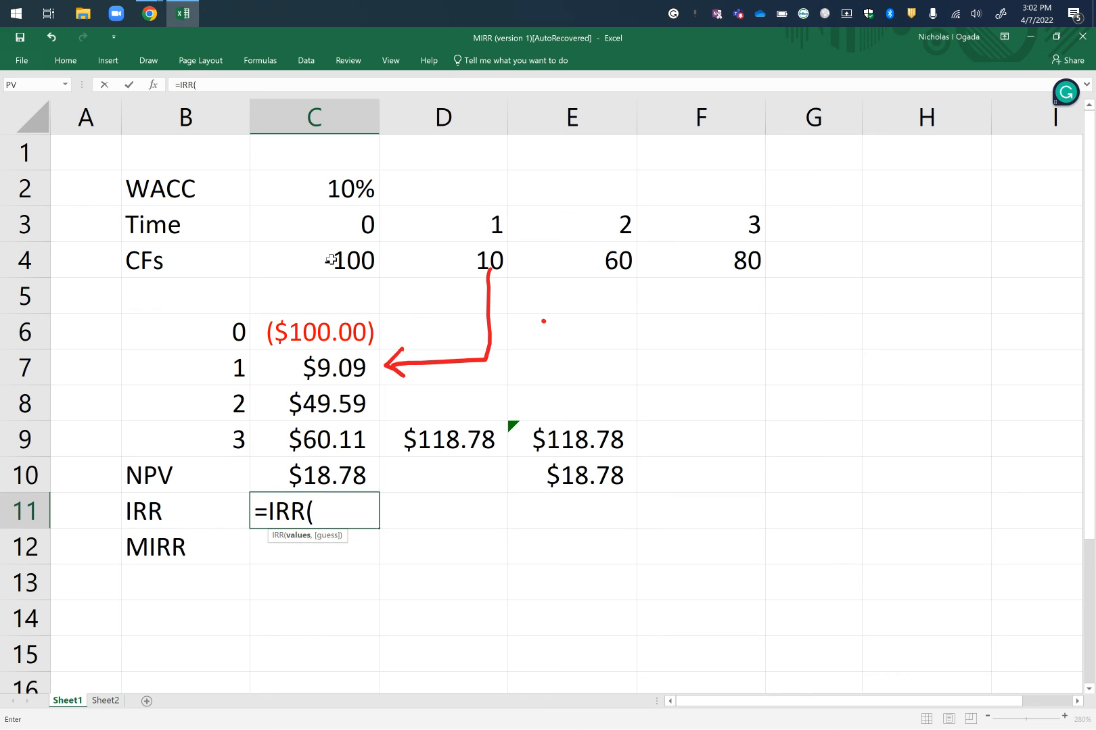
left_click_drag(331, 259, 747, 263)
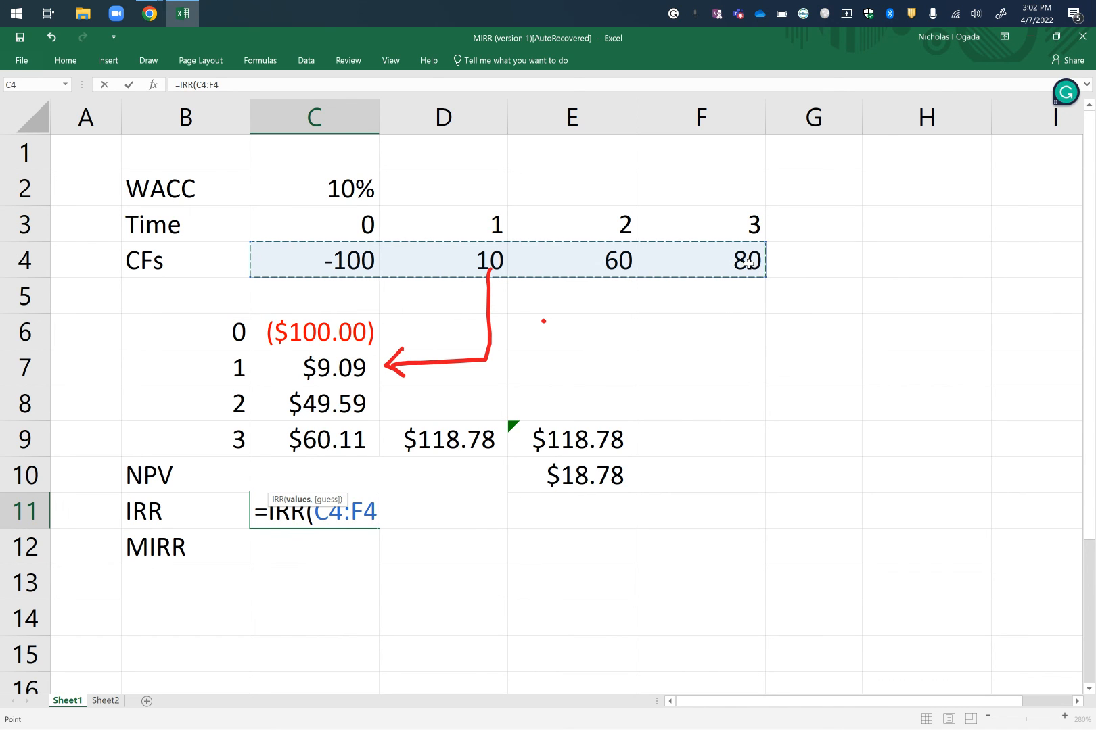
type(")")
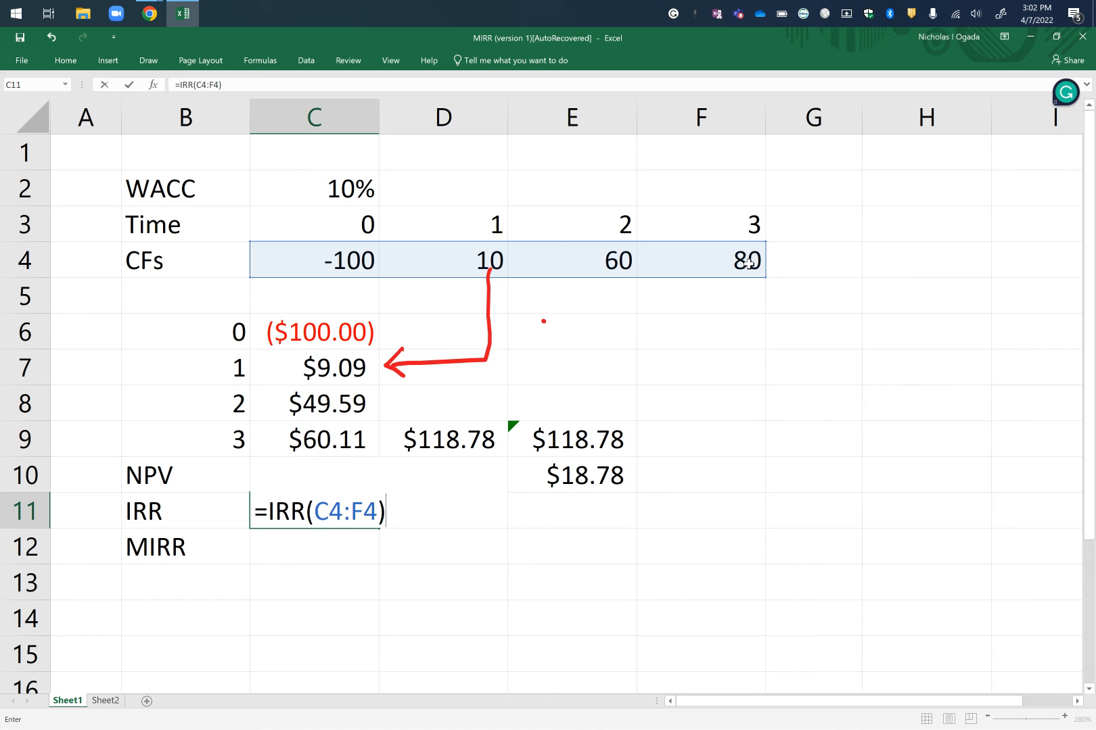
key("Return")
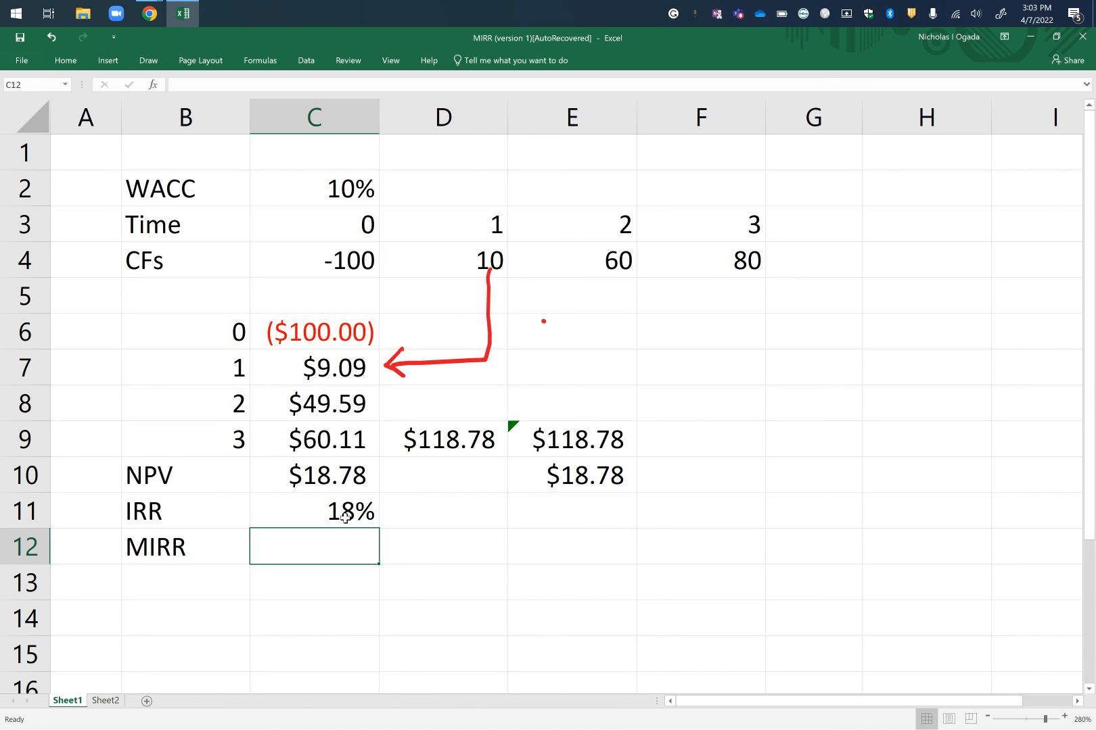
Repeat the IRR calculation in D11, beside the first IRR result, with =IRR(C4:F4).
left_click(446, 513)
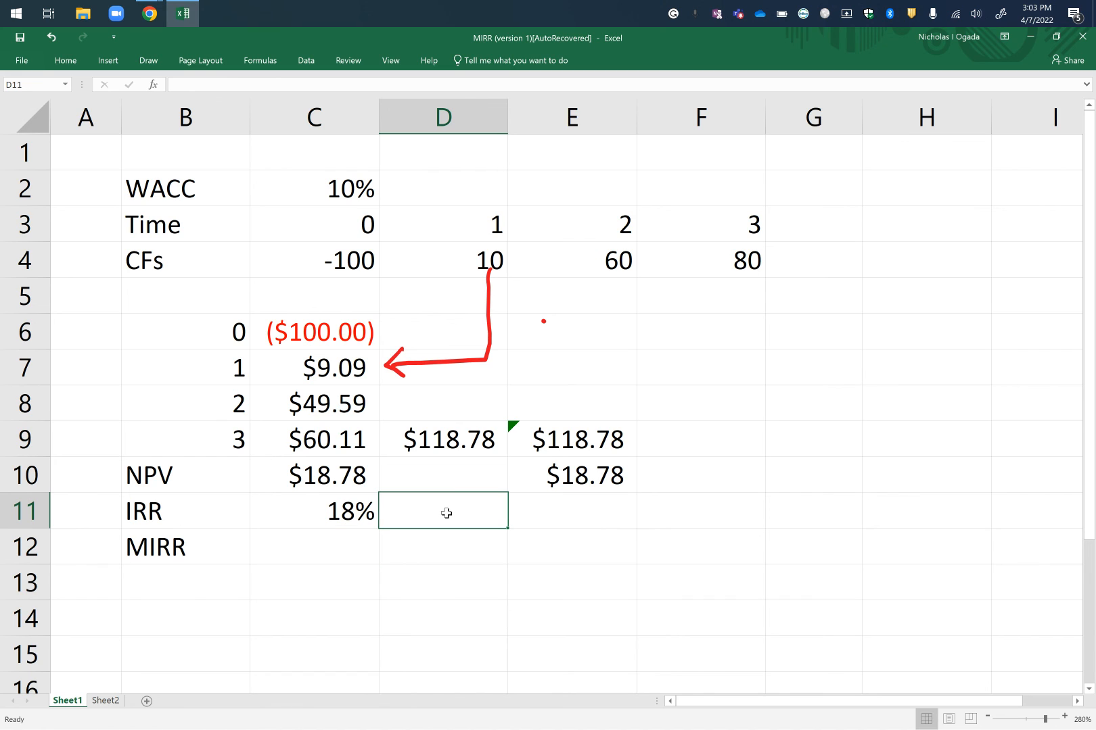
type("=")
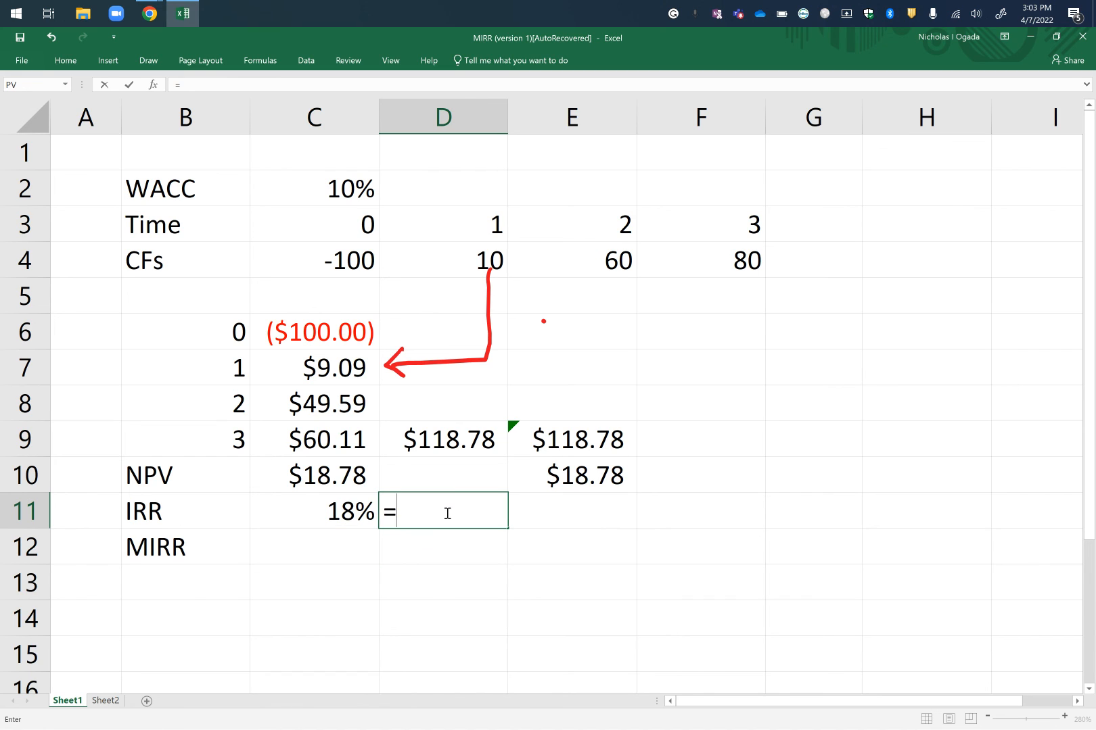
type("IRR")
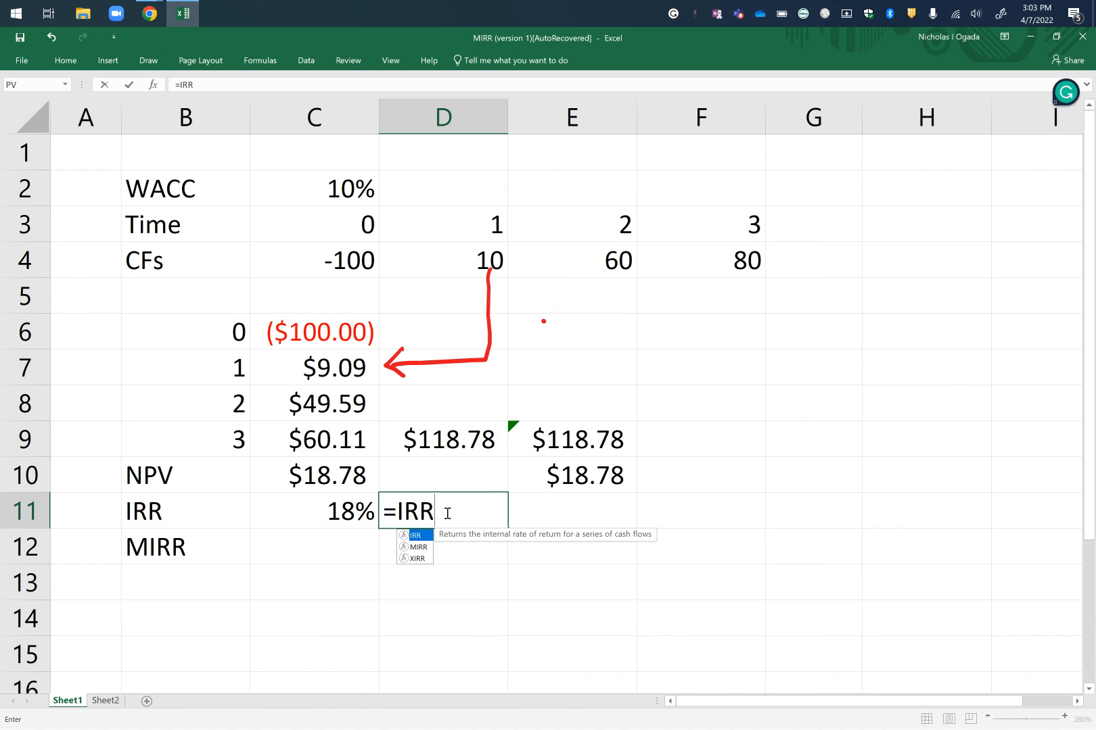
type("(")
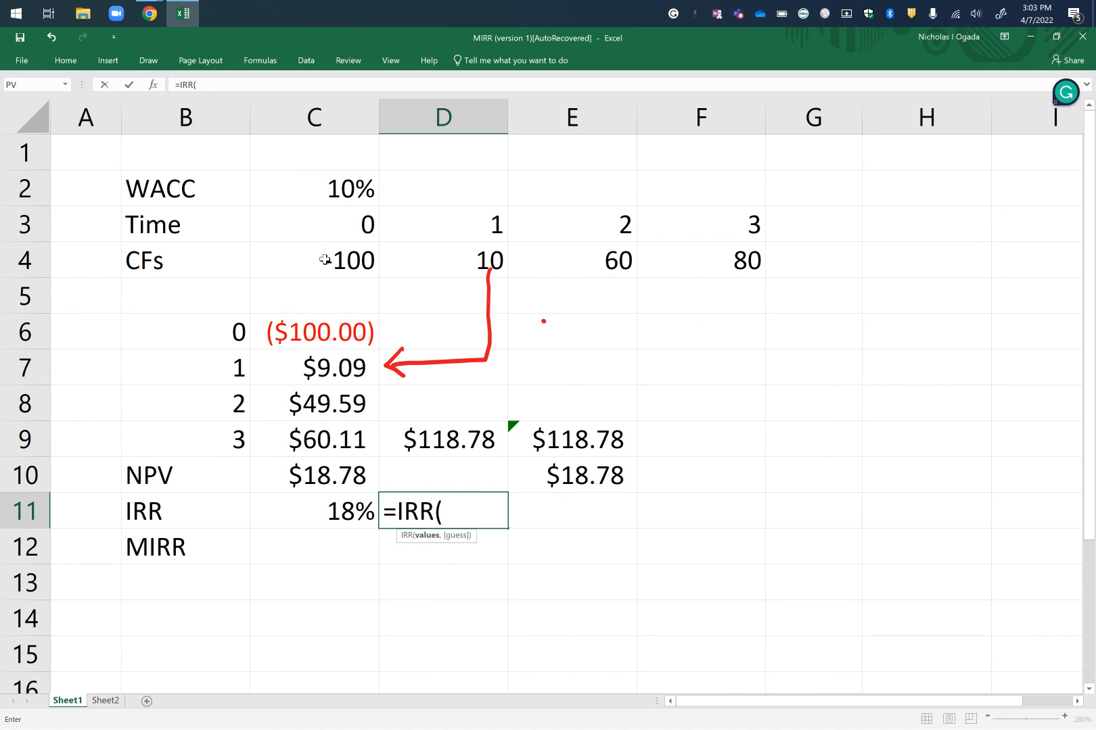
left_click_drag(325, 259, 733, 261)
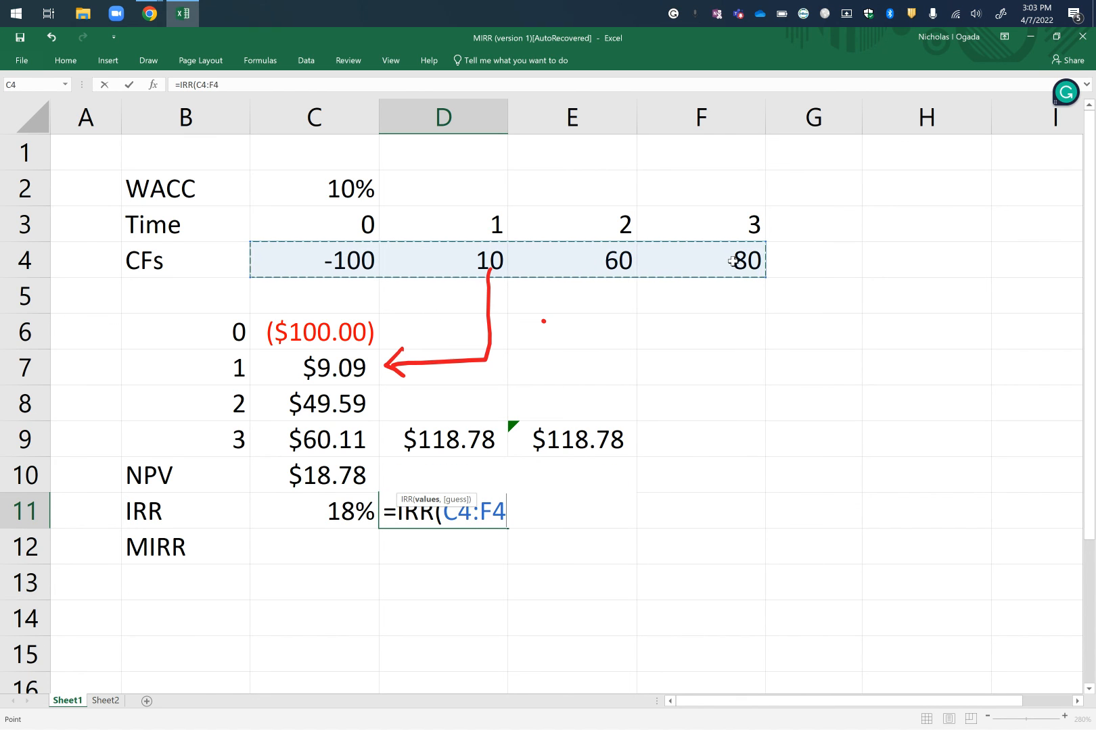
type(")")
key("Return")
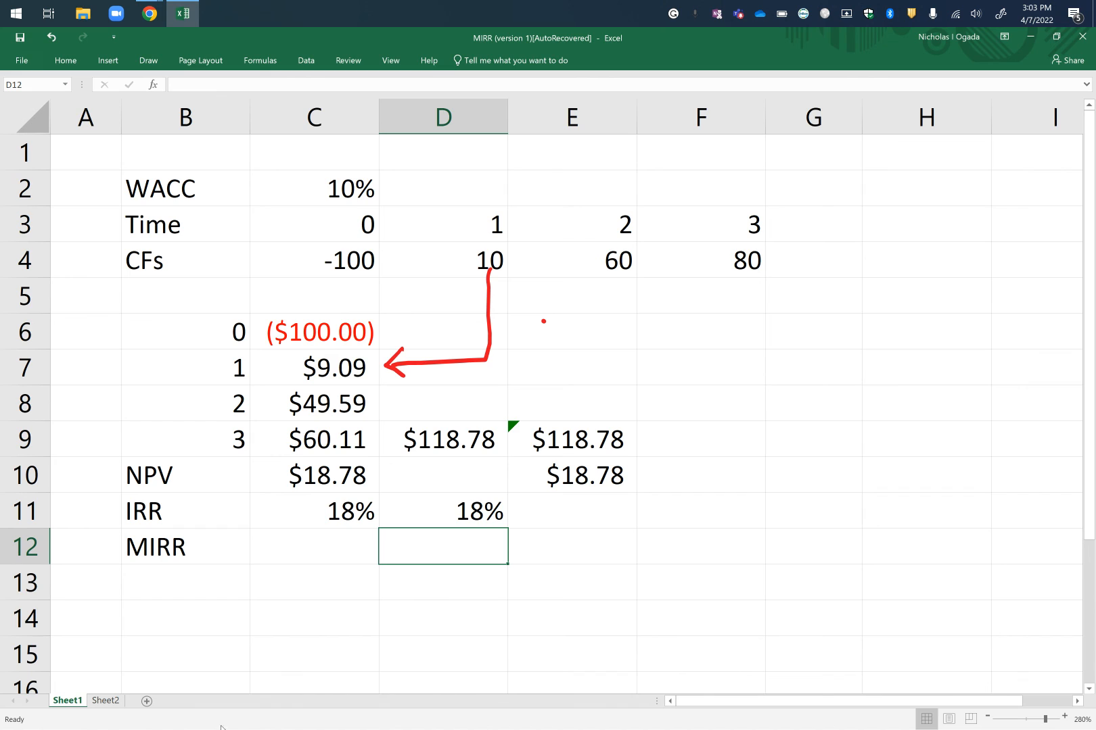
Calculate the project's MIRR in C12 from the time 0 to 3 cash flows, using the WACC as finance and reinvestment rate, with =MIRR(C4:F4,C2,C2).
left_click(320, 537)
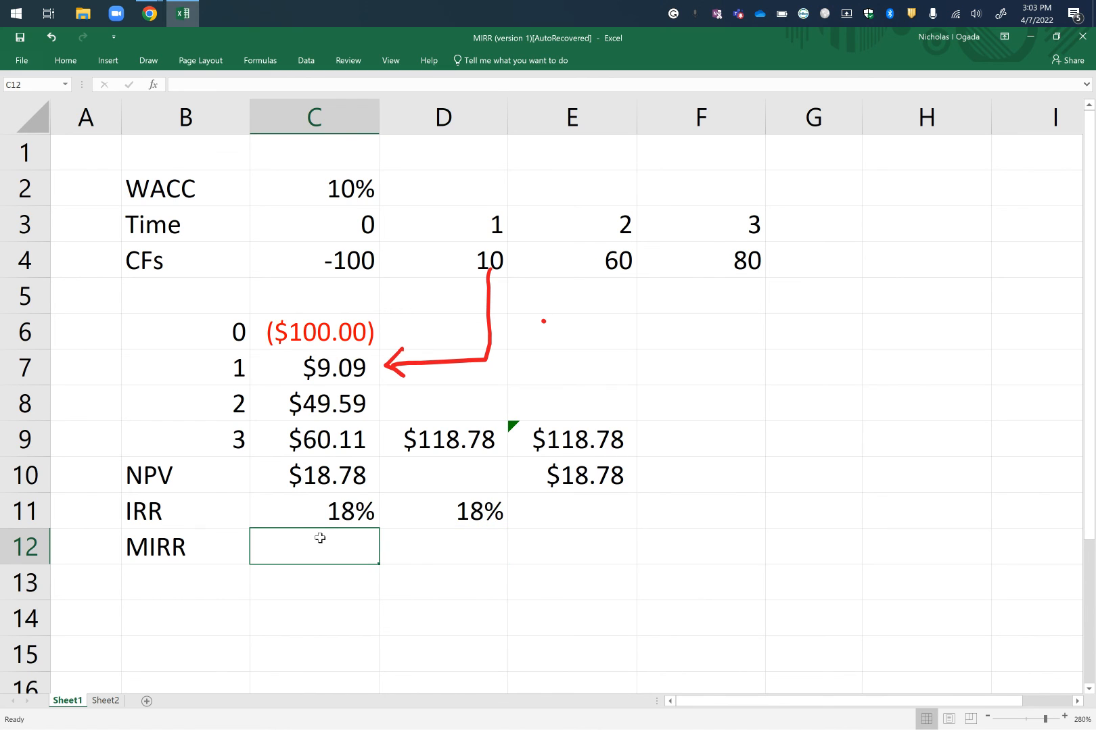
type("=")
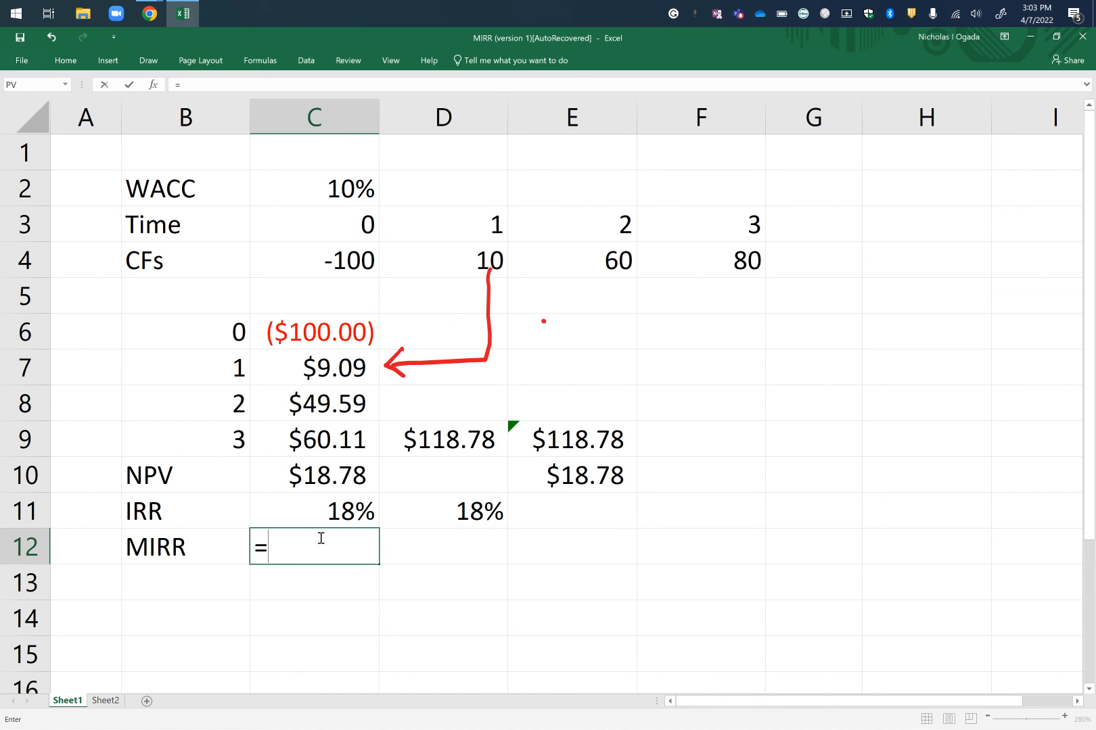
type("MI")
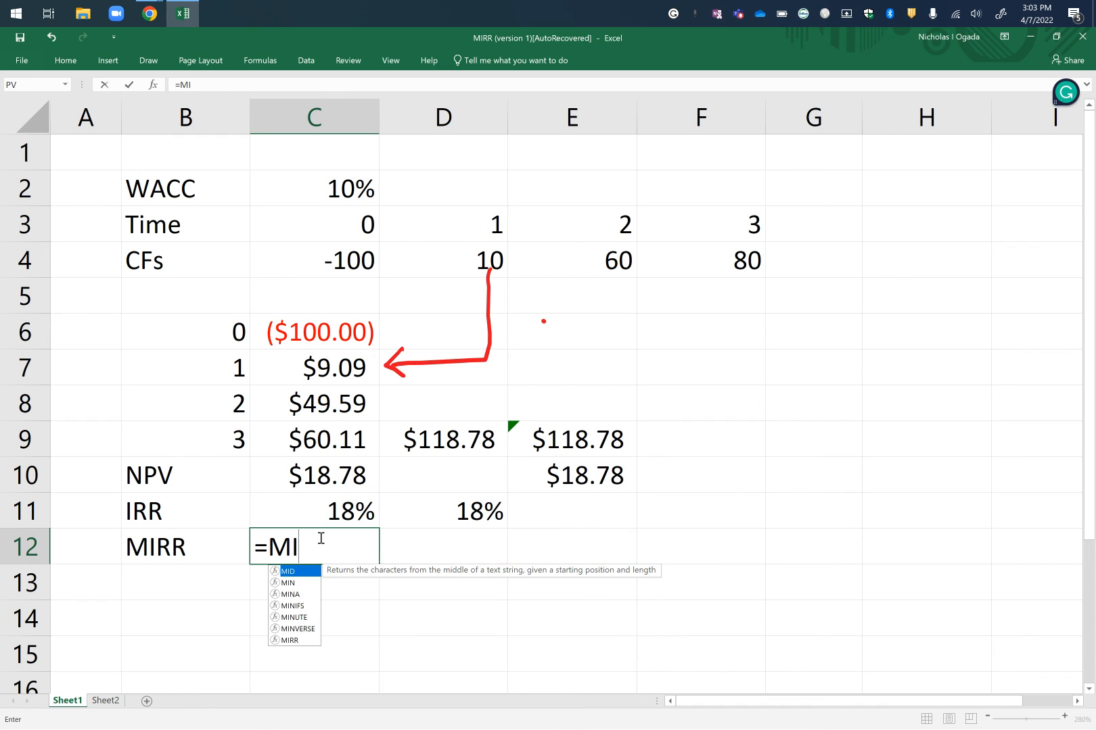
type("RR")
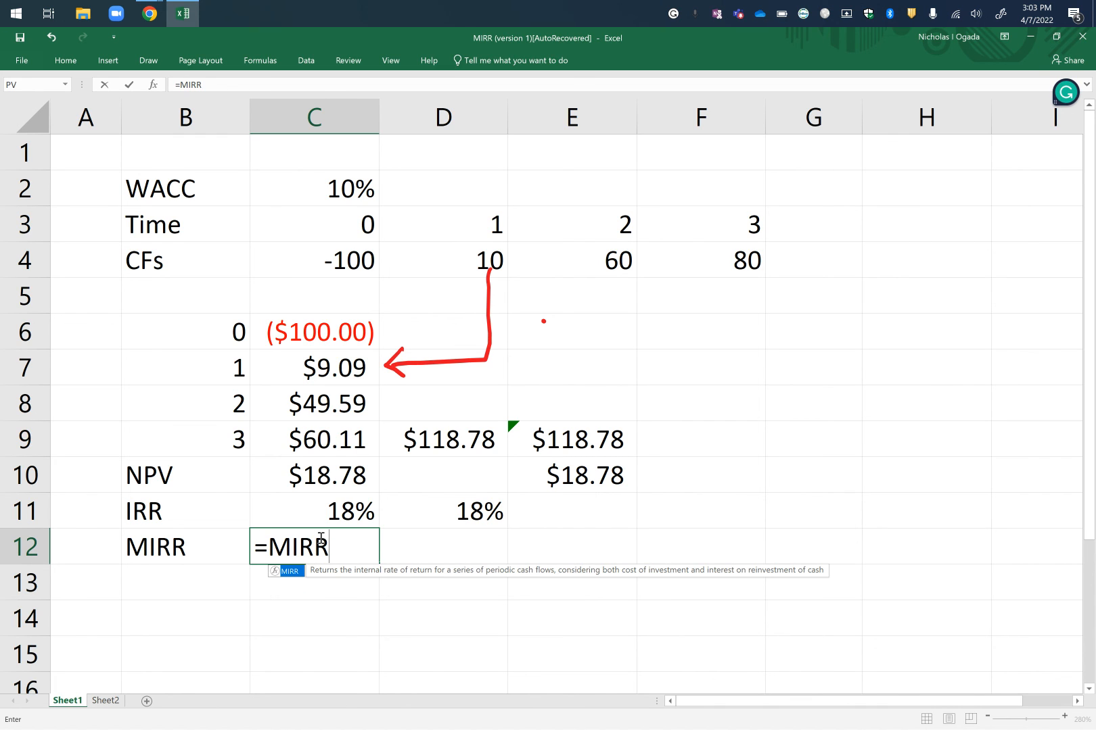
type("(")
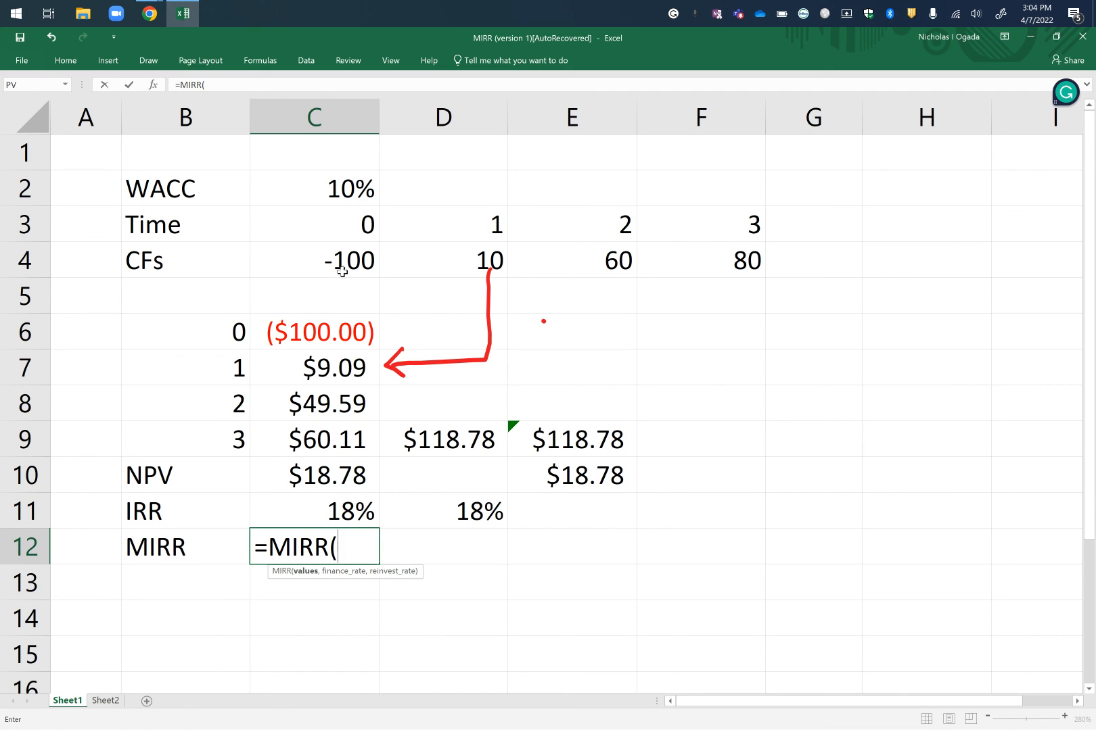
left_click_drag(339, 252, 748, 269)
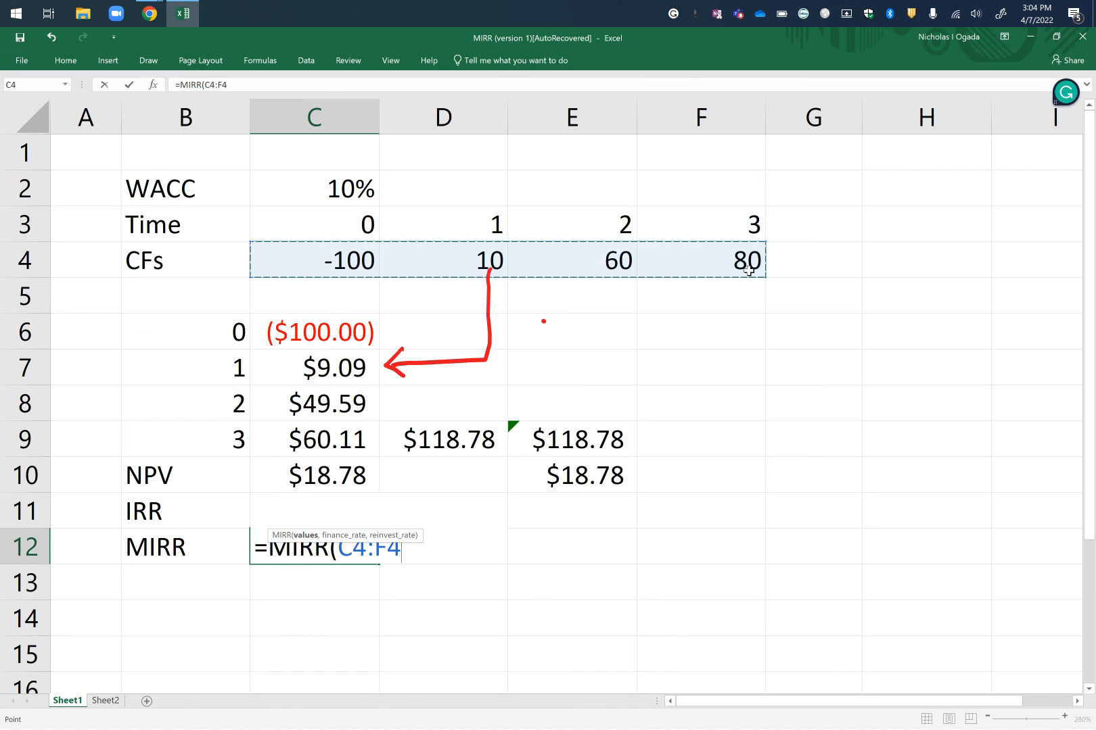
type(",")
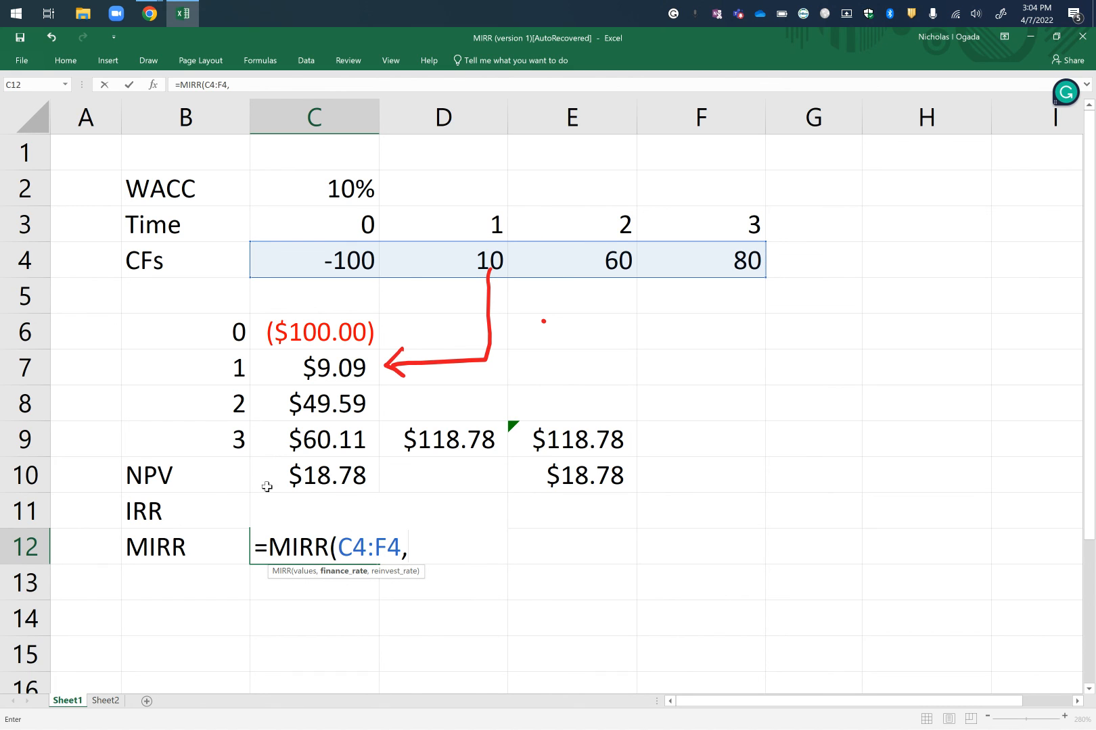
left_click(340, 191)
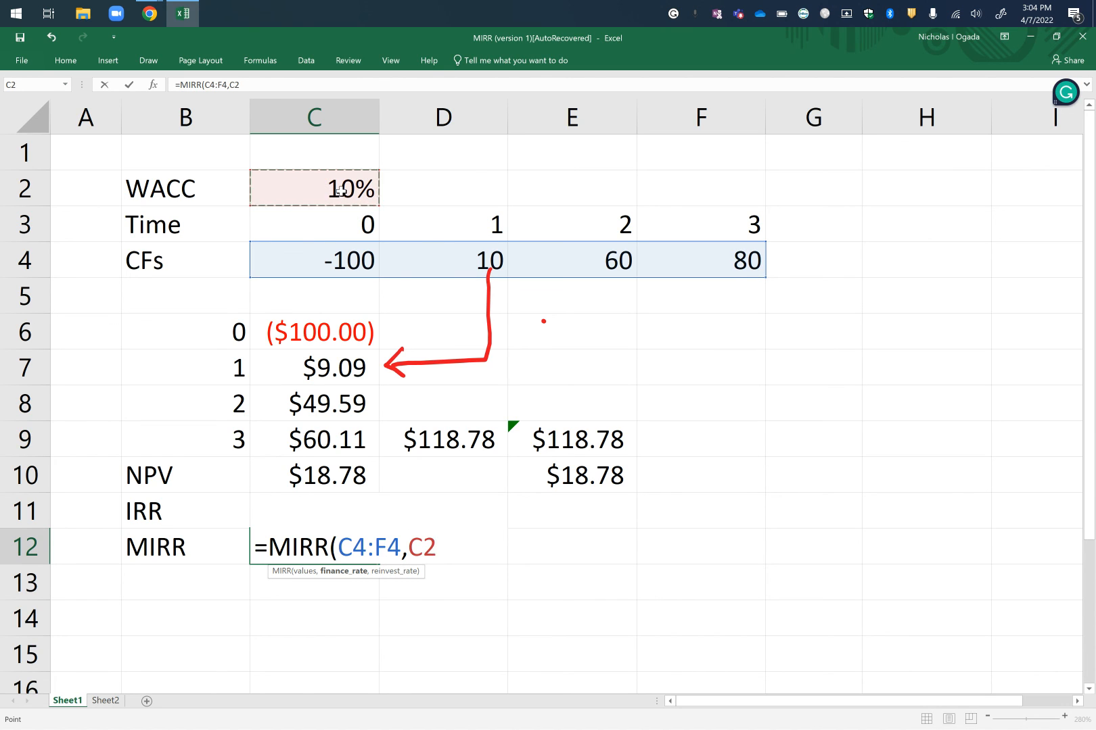
type(",")
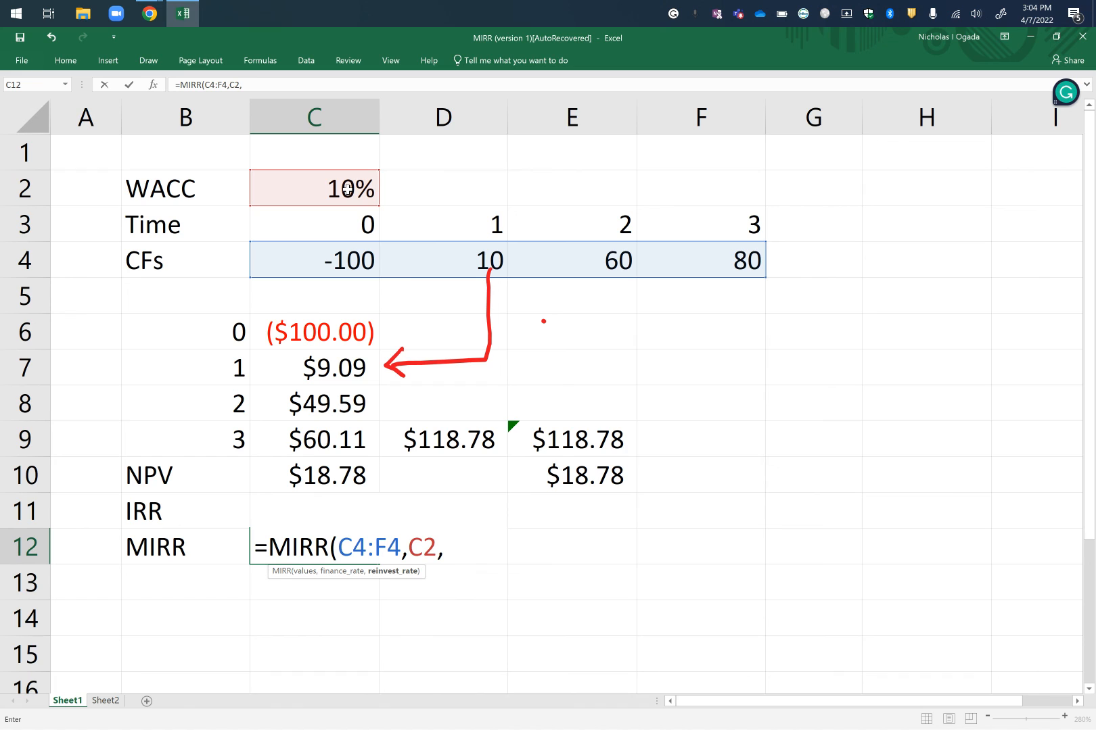
left_click(348, 190)
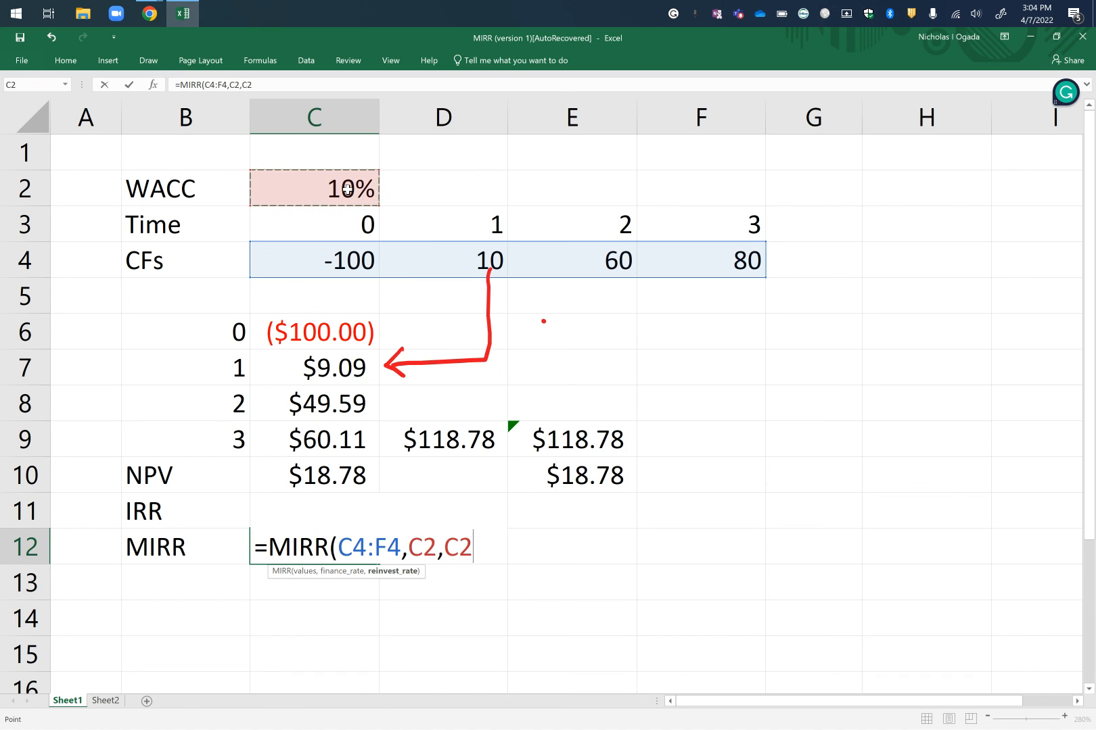
type(")")
key("Return")
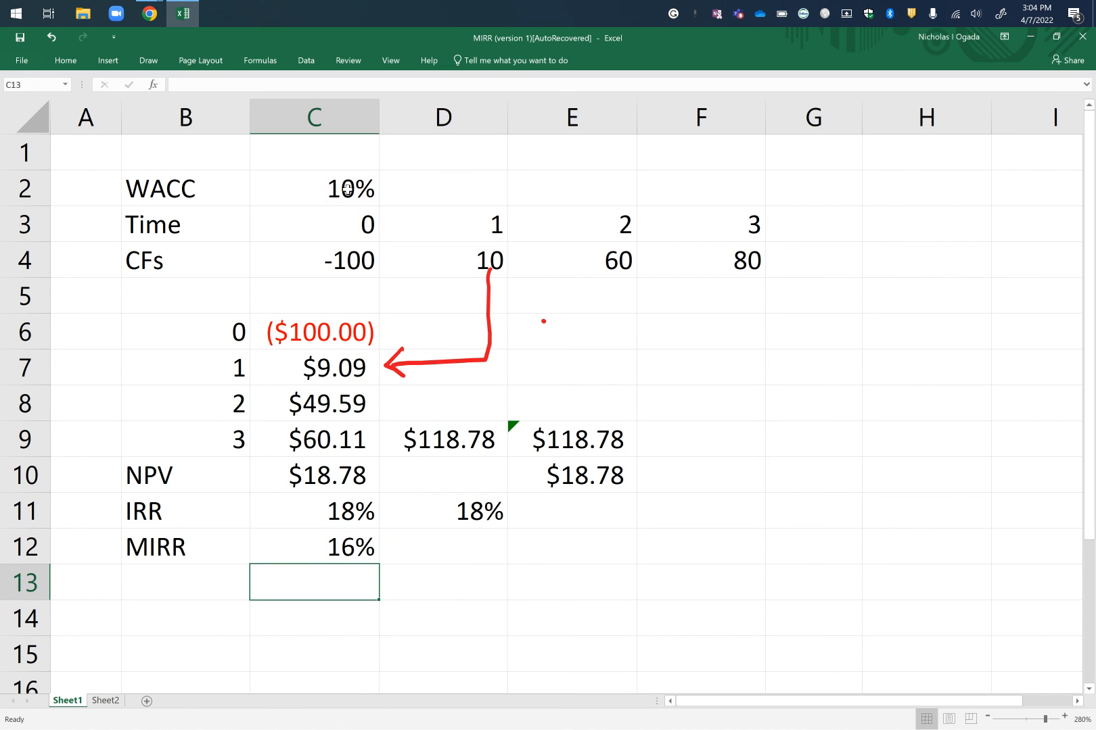
Format the MIRR result in C12 to show two decimal places.
left_click(353, 545)
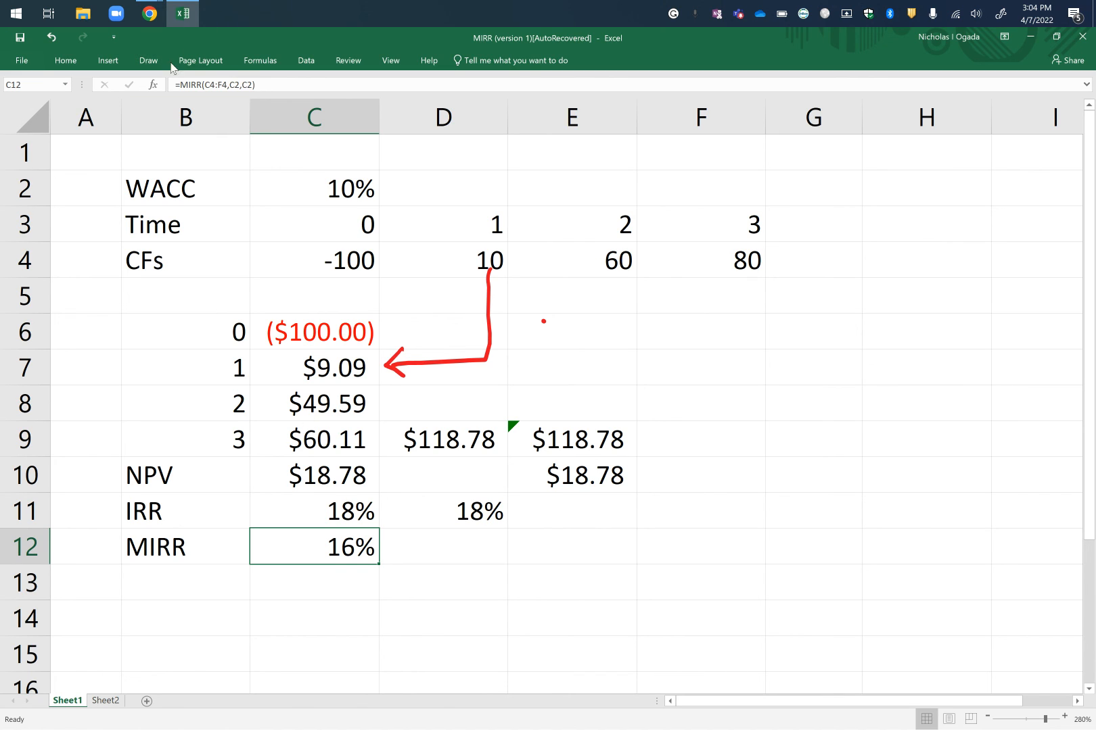
left_click(65, 60)
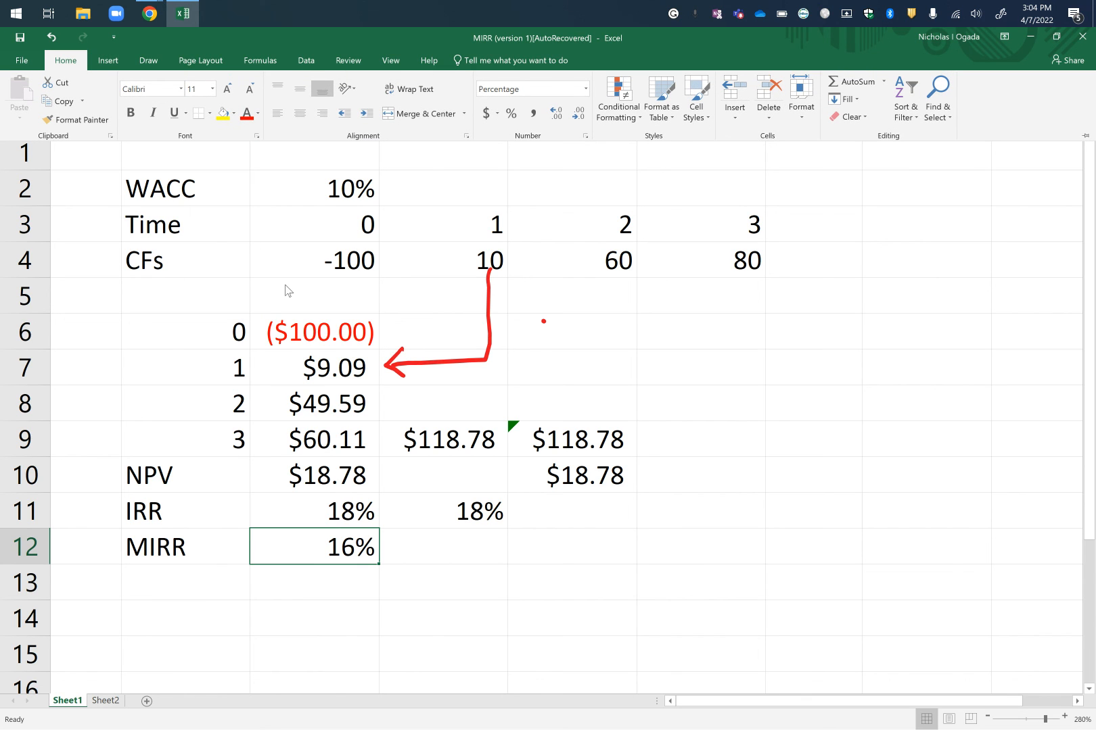
left_click(352, 545)
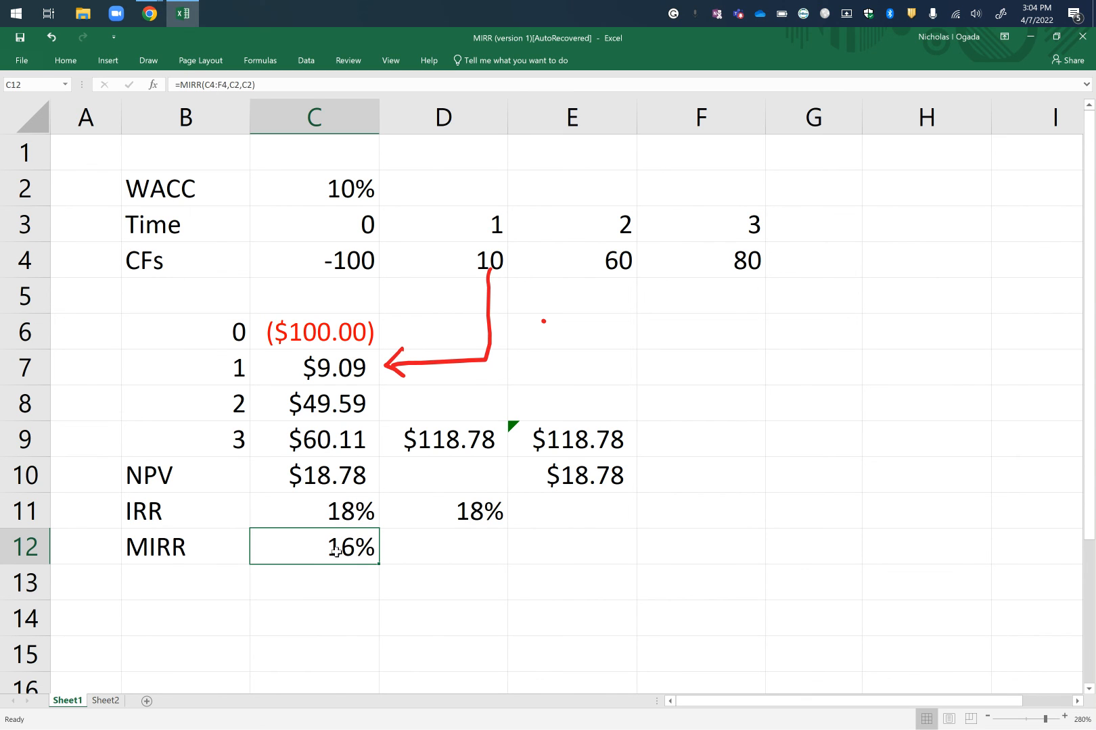
left_click(75, 64)
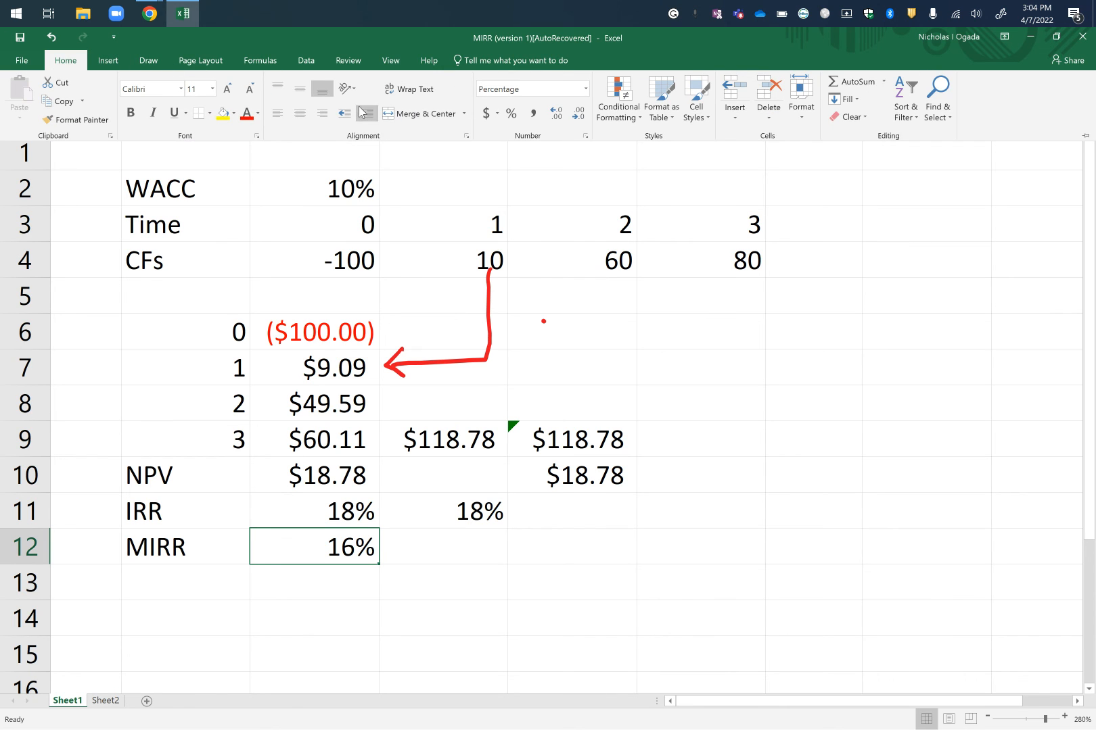
left_click(555, 112)
left_click(555, 113)
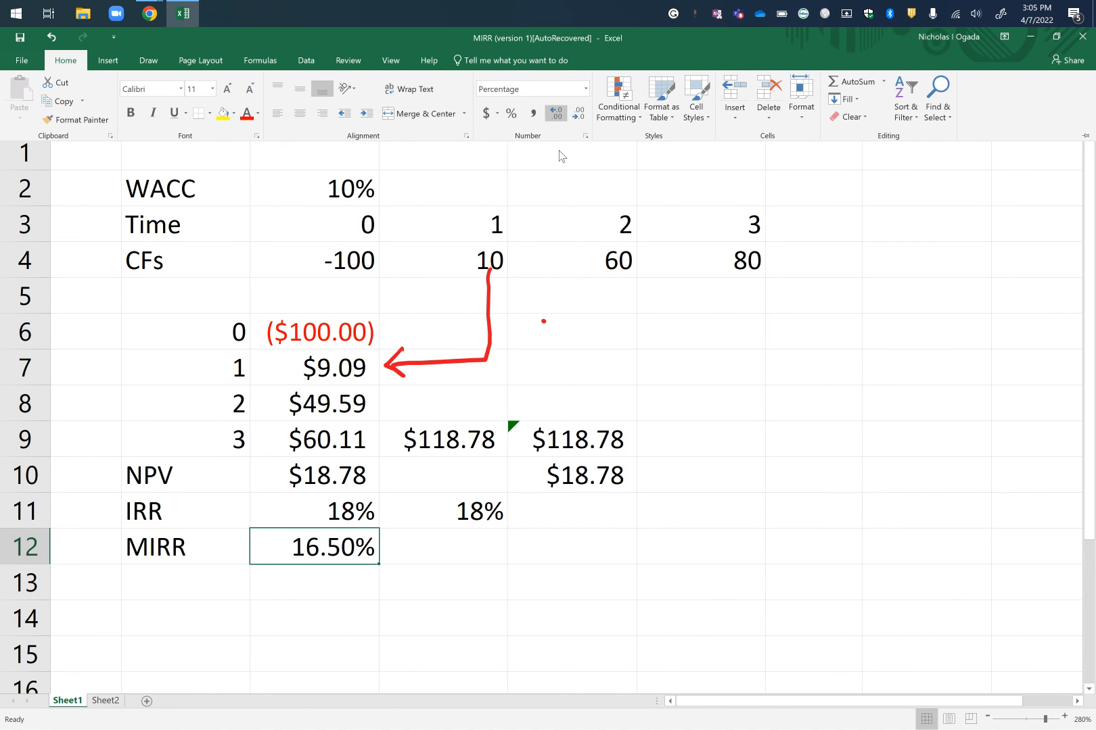